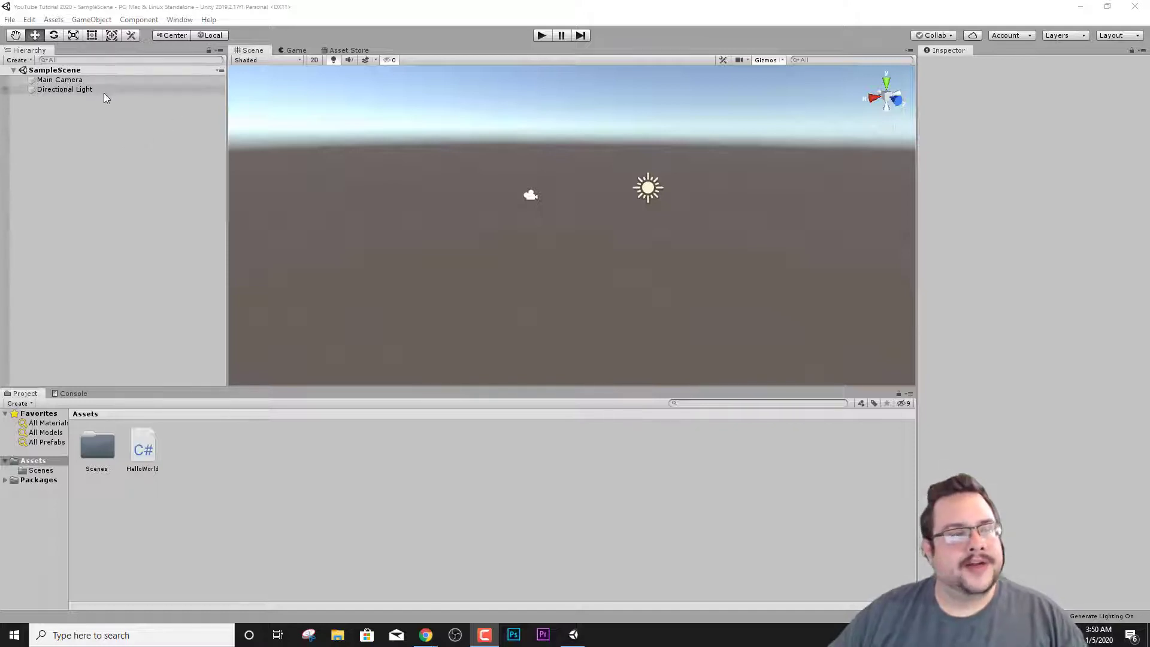
# Step: Add a 3D plane to SampleScene
pyautogui.click(185, 139)
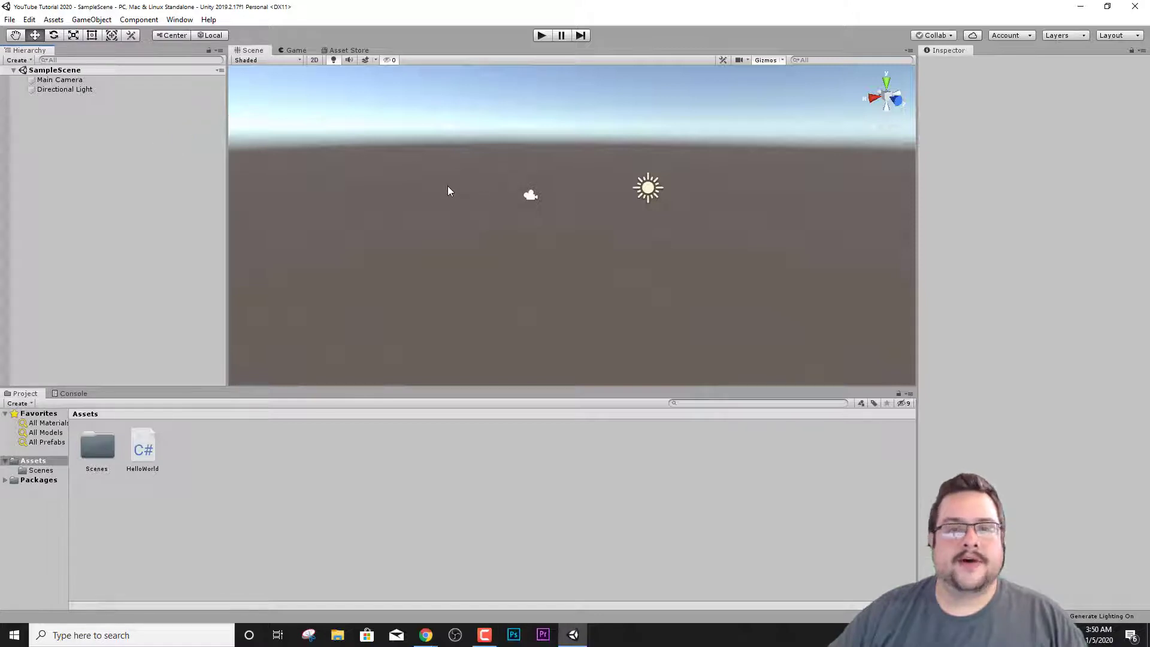
pyautogui.click(18, 60)
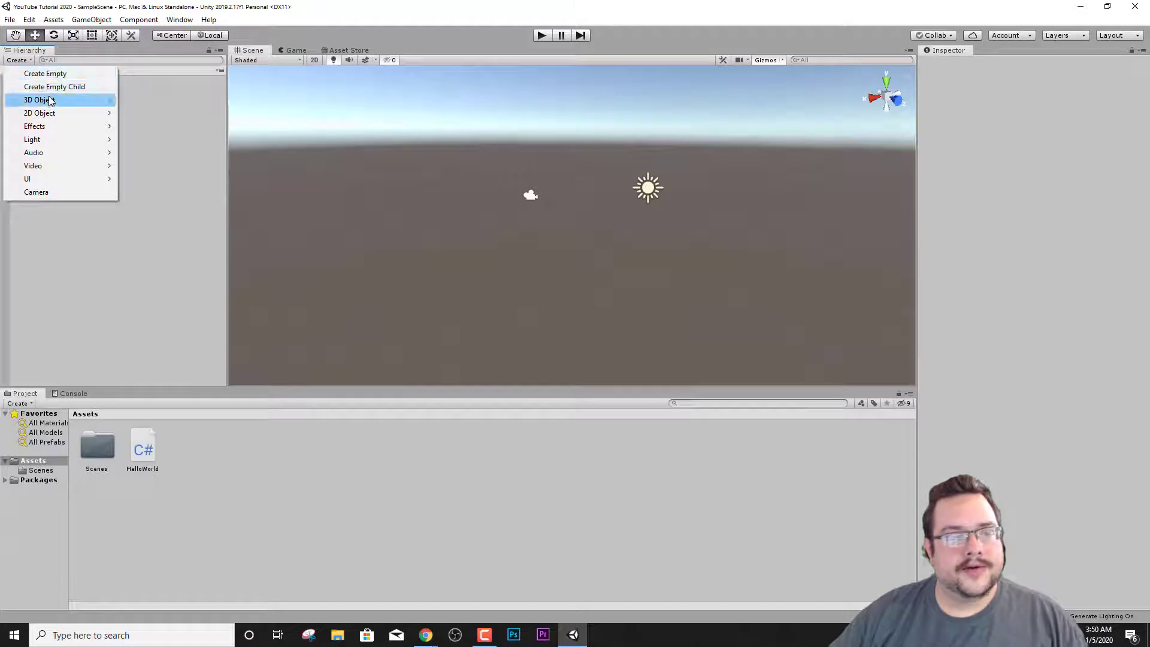
pyautogui.moveTo(51, 101)
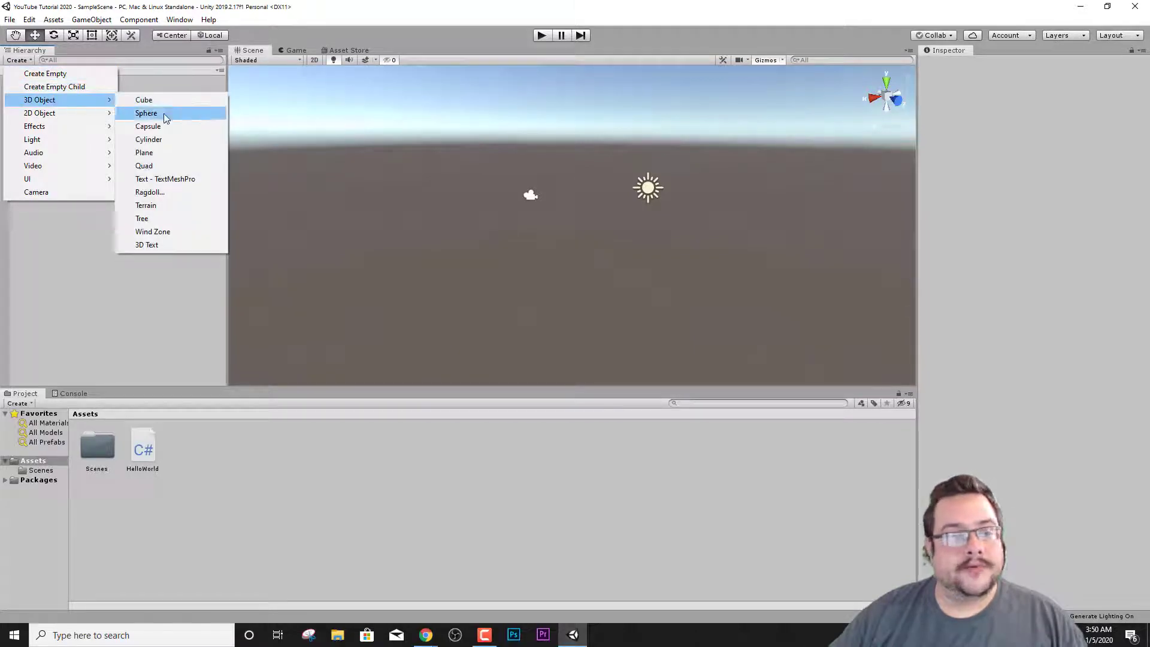
pyautogui.click(180, 152)
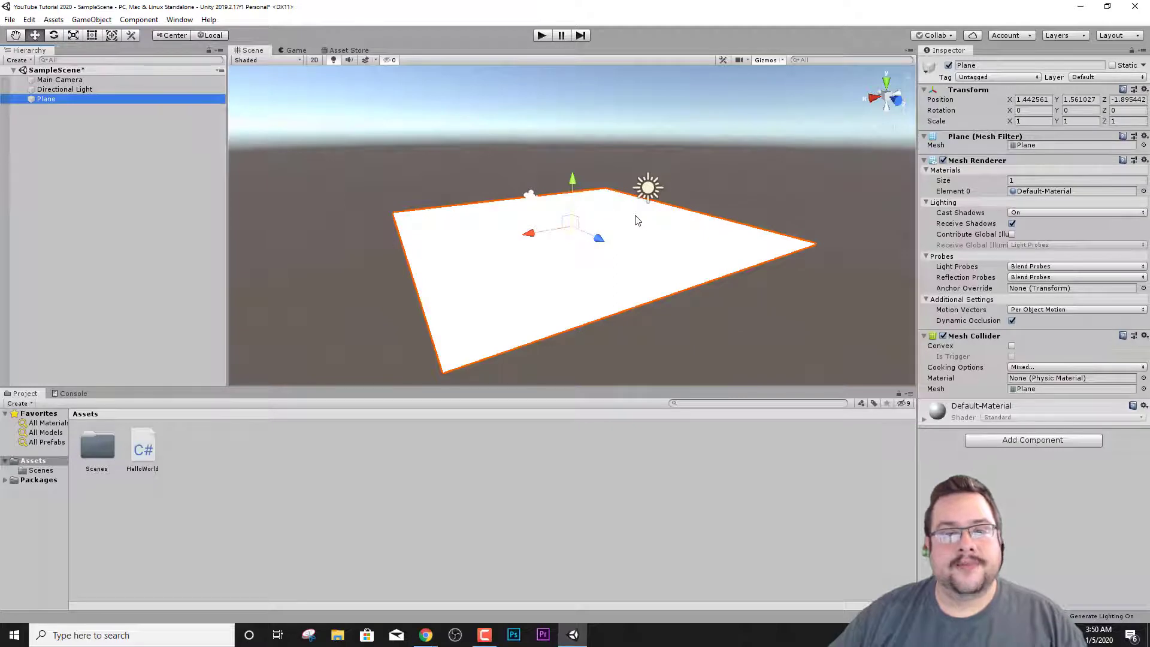
# Step: Move the Main Camera up and across to about X 0.96, Y 2.75, Z -10.42 so it faces the plane
pyautogui.click(531, 196)
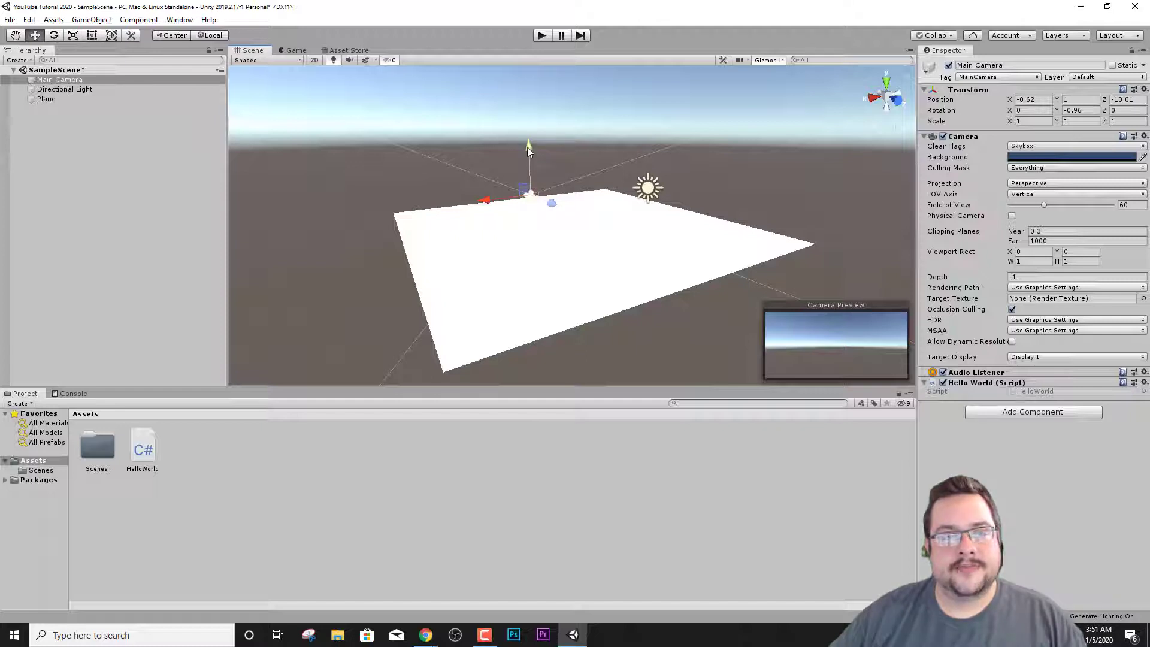
pyautogui.moveTo(528, 146)
pyautogui.mouseDown()
pyautogui.moveTo(527, 136)
pyautogui.moveTo(508, 181)
pyautogui.moveTo(476, 183)
pyautogui.moveTo(543, 219)
pyautogui.moveTo(479, 193)
pyautogui.moveTo(506, 198)
pyautogui.moveTo(585, 264)
pyautogui.moveTo(644, 240)
pyautogui.moveTo(538, 232)
pyautogui.moveTo(516, 202)
pyautogui.moveTo(529, 198)
pyautogui.moveTo(525, 131)
pyautogui.mouseUp()
pyautogui.moveTo(543, 177); pyautogui.dragTo(509, 163)
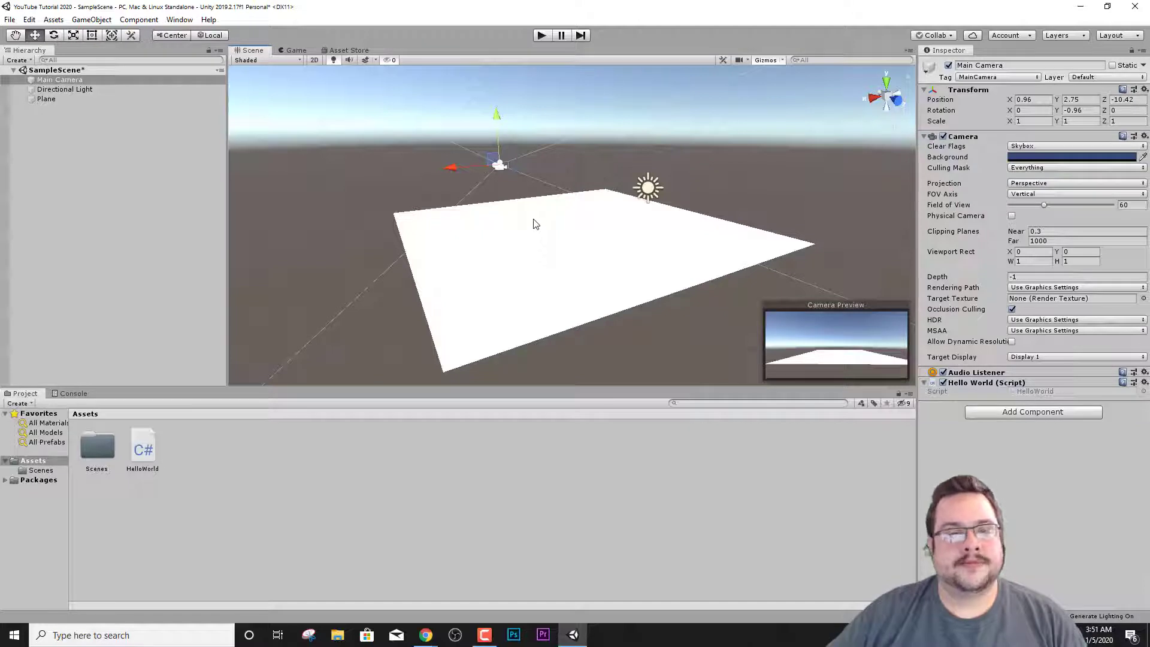
# Step: Add a sphere to the scene and raise it above the plane to a Y position of about 2.33
pyautogui.click(29, 61)
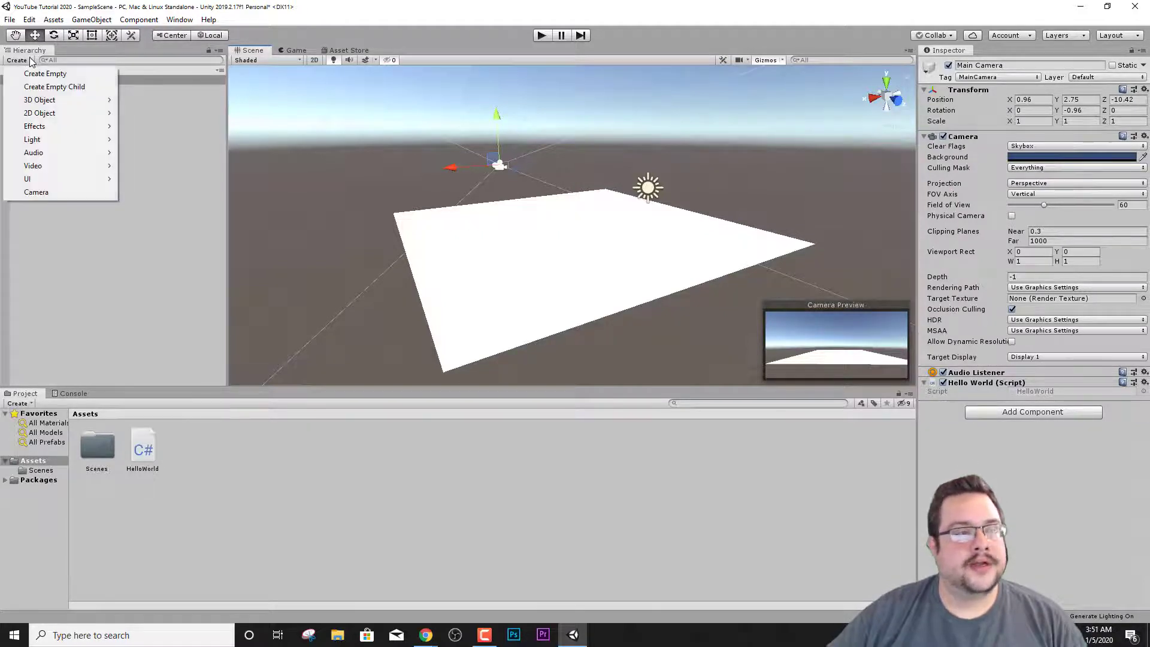
pyautogui.moveTo(57, 101)
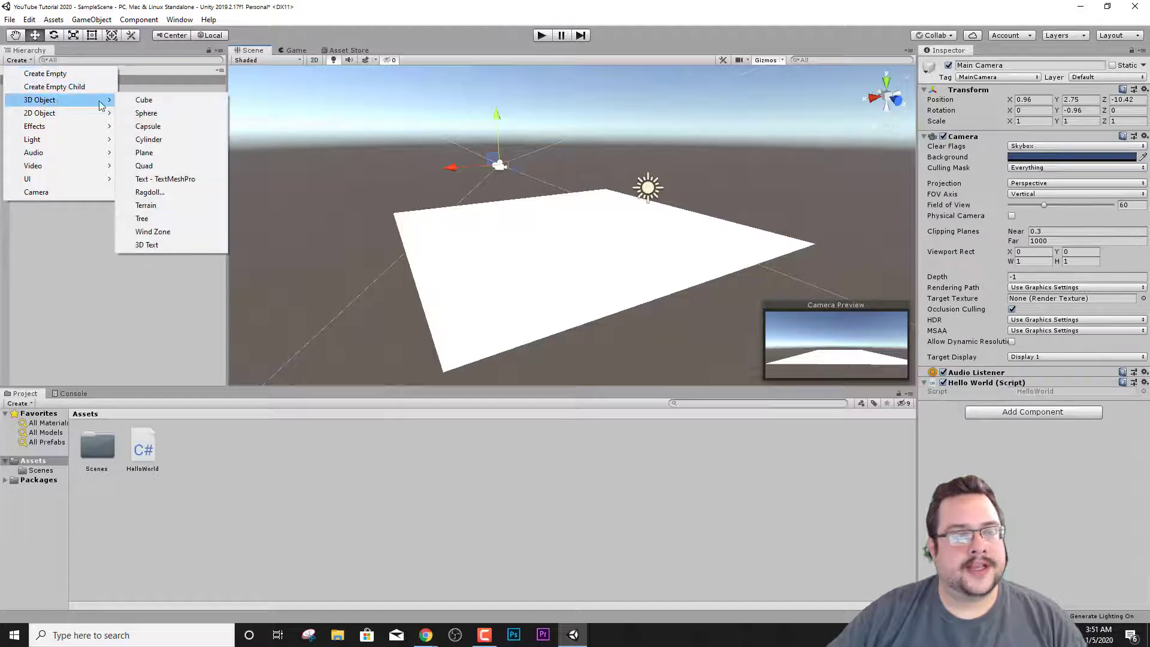
pyautogui.click(146, 113)
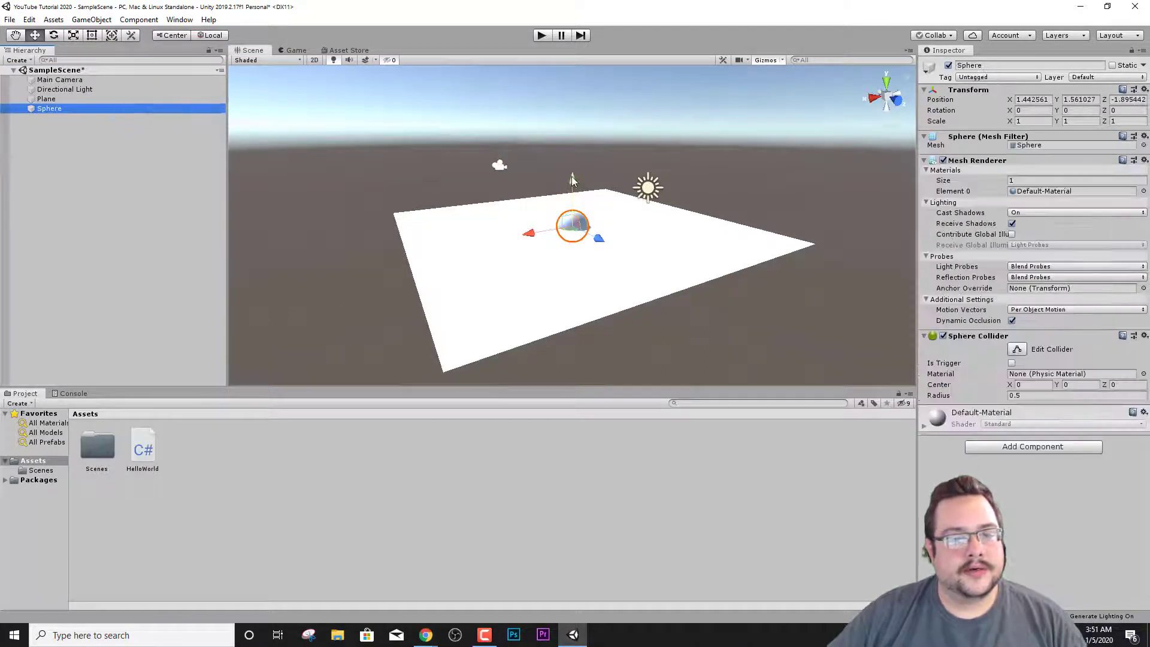
pyautogui.moveTo(571, 177); pyautogui.dragTo(569, 154)
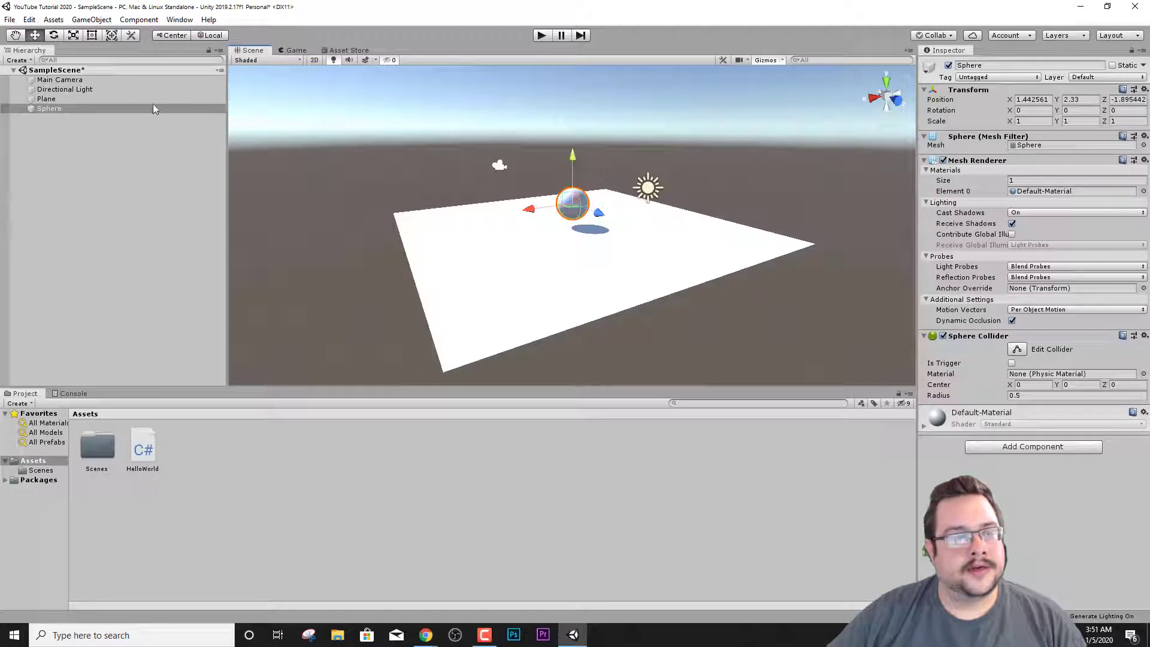
# Step: Add a cube and raise it above the sphere to a Y position of about 3.75
pyautogui.click(18, 60)
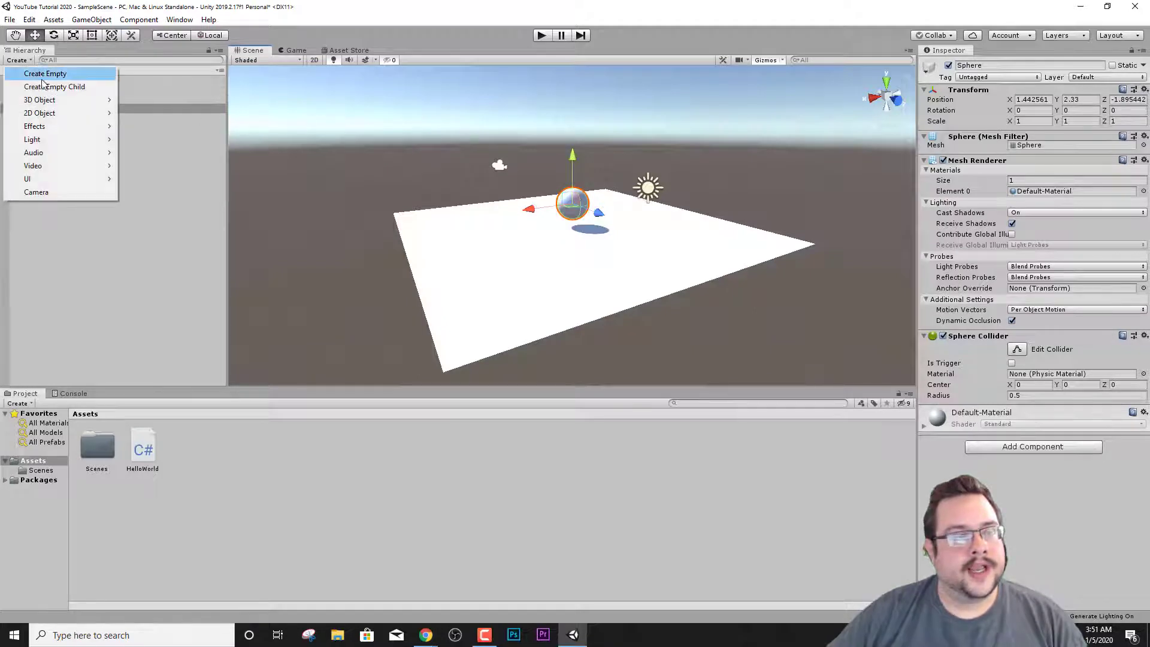
pyautogui.moveTo(72, 99)
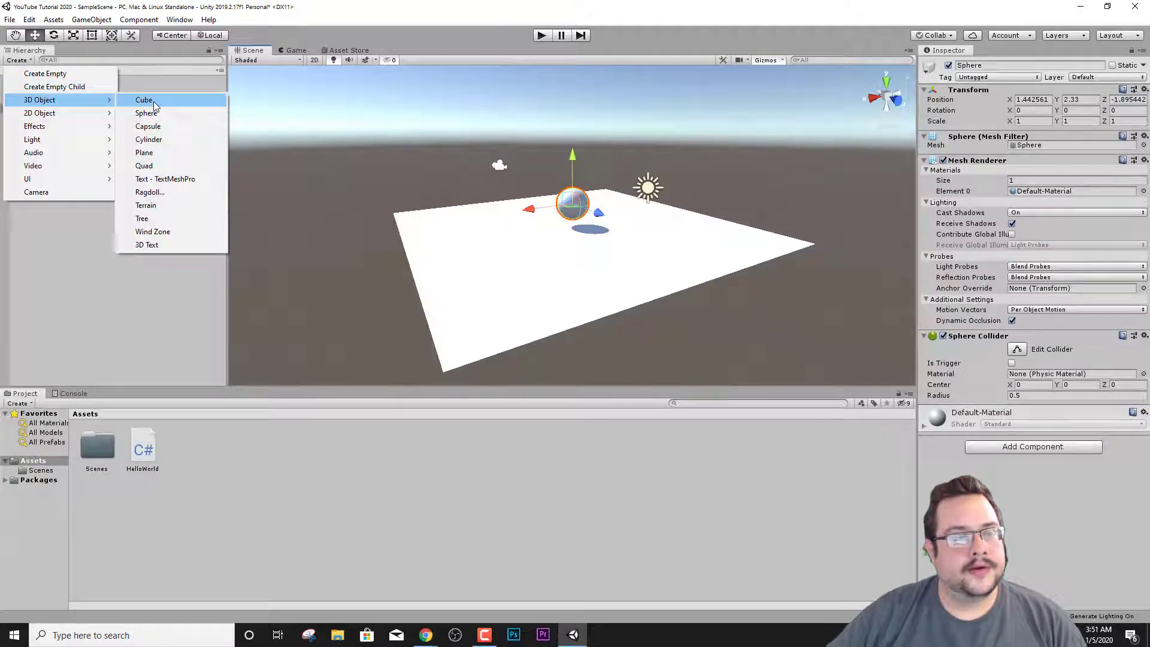
pyautogui.click(144, 100)
pyautogui.moveTo(574, 161); pyautogui.dragTo(573, 117)
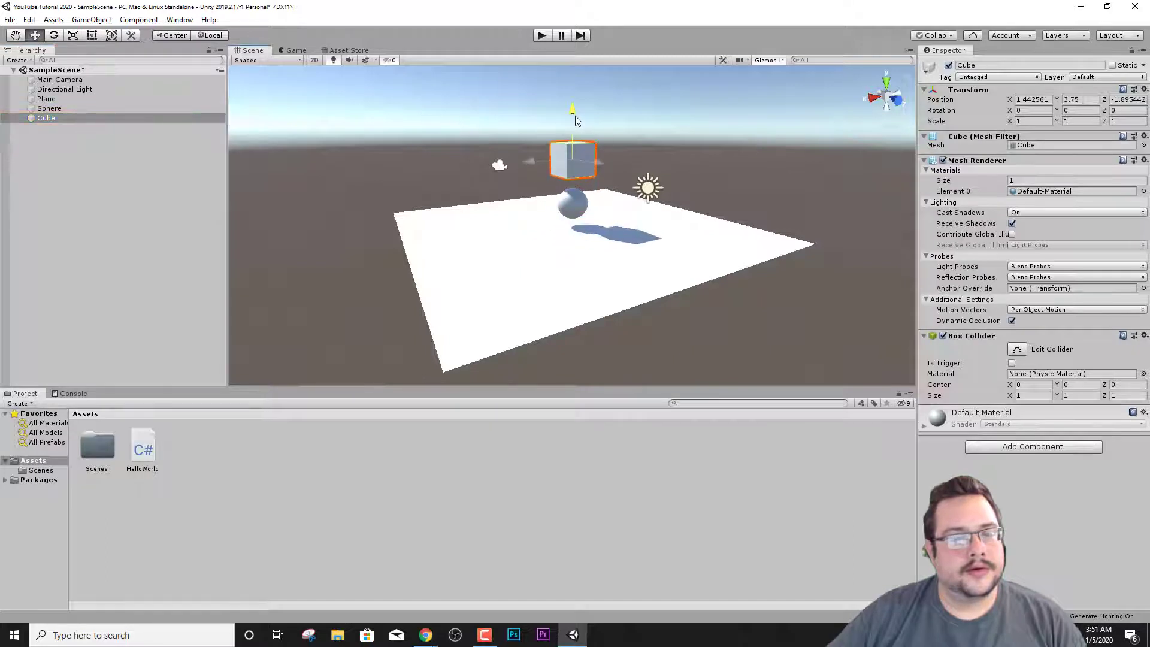
# Step: Try out a quad raised to a Y position of about 3.35 and delete it
pyautogui.click(19, 60)
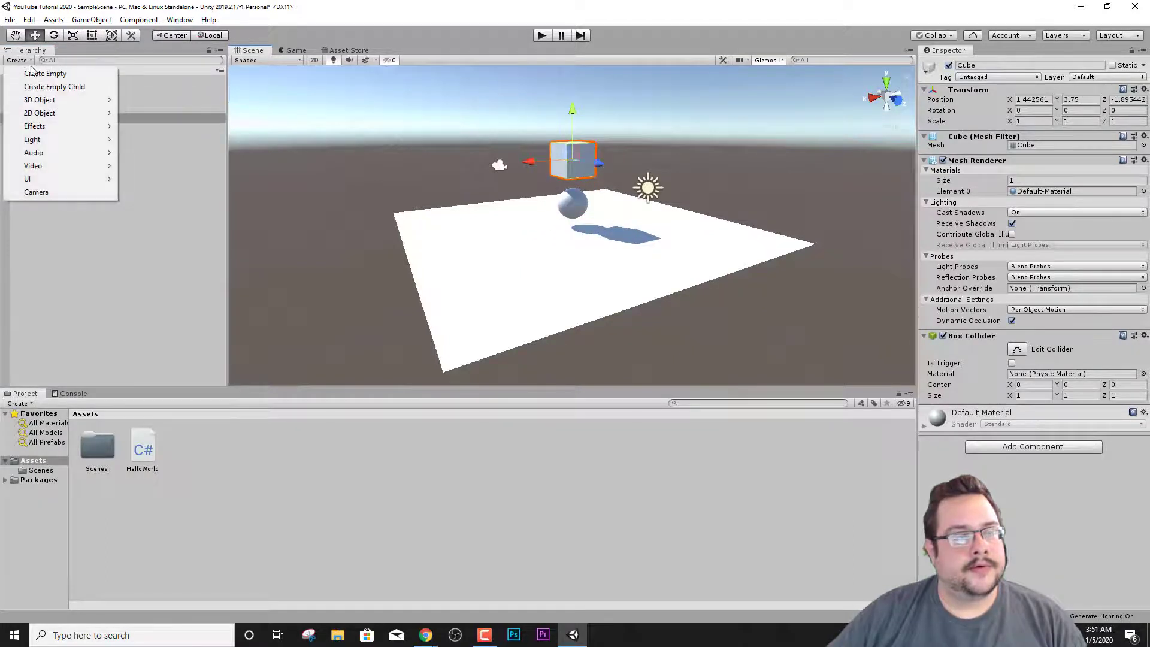
pyautogui.moveTo(59, 103)
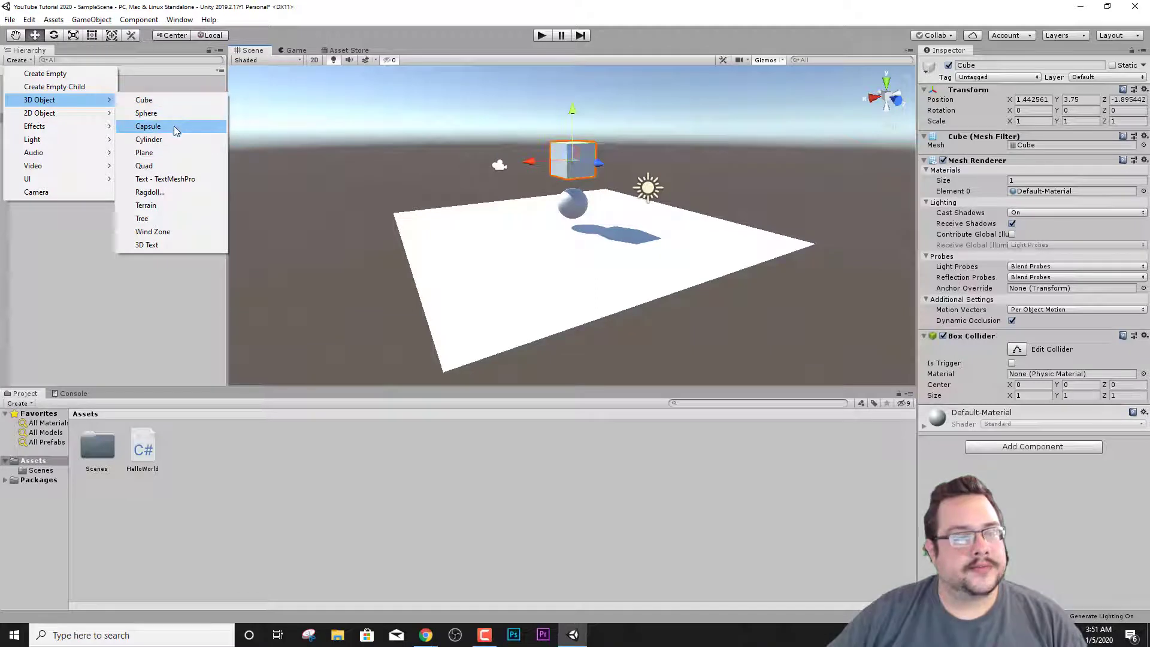
pyautogui.click(182, 166)
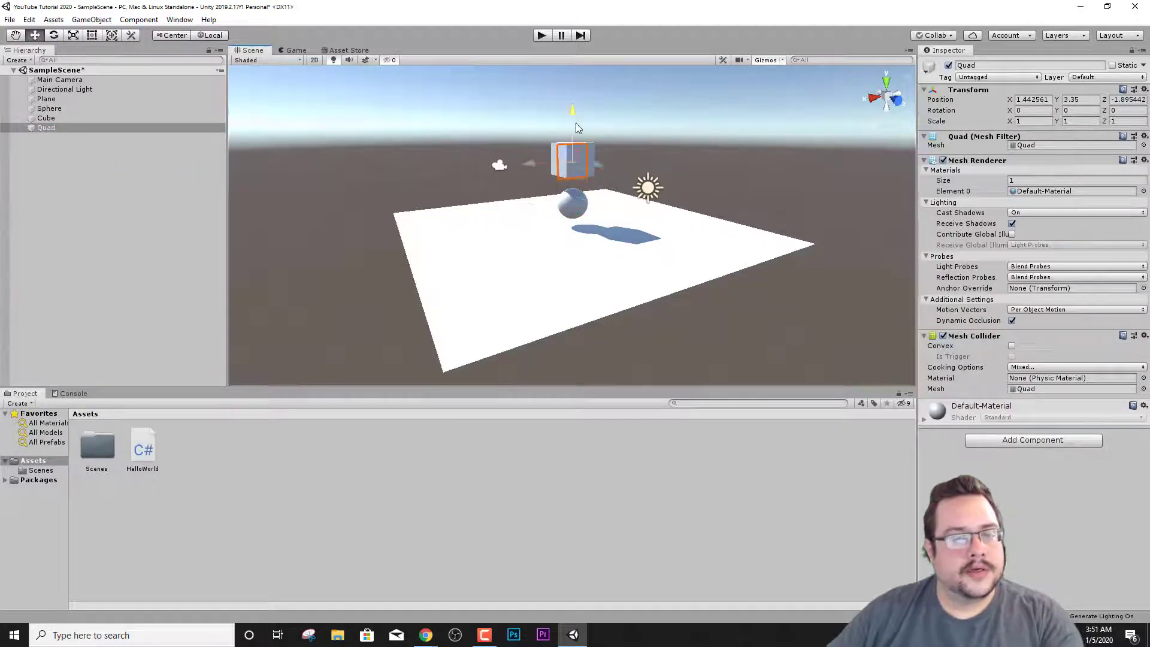
pyautogui.press('Delete')
# Step: Add a cylinder and raise it above the cube to a Y position of about 5.86
pyautogui.click(17, 59)
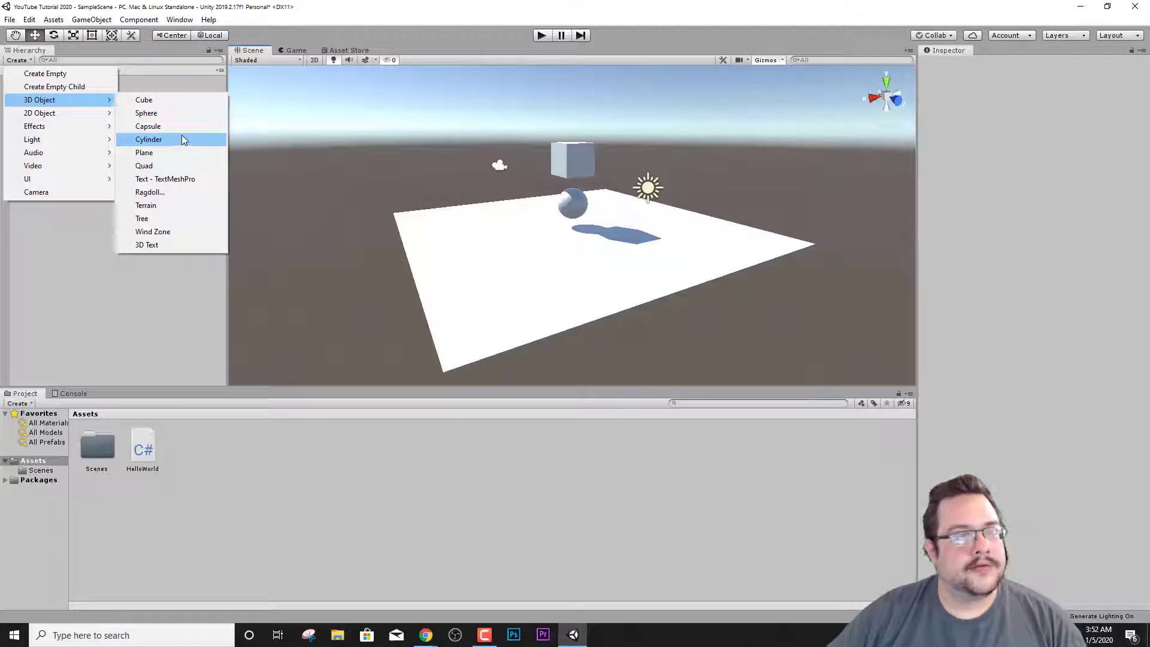
pyautogui.click(182, 138)
pyautogui.moveTo(565, 190); pyautogui.dragTo(588, 59)
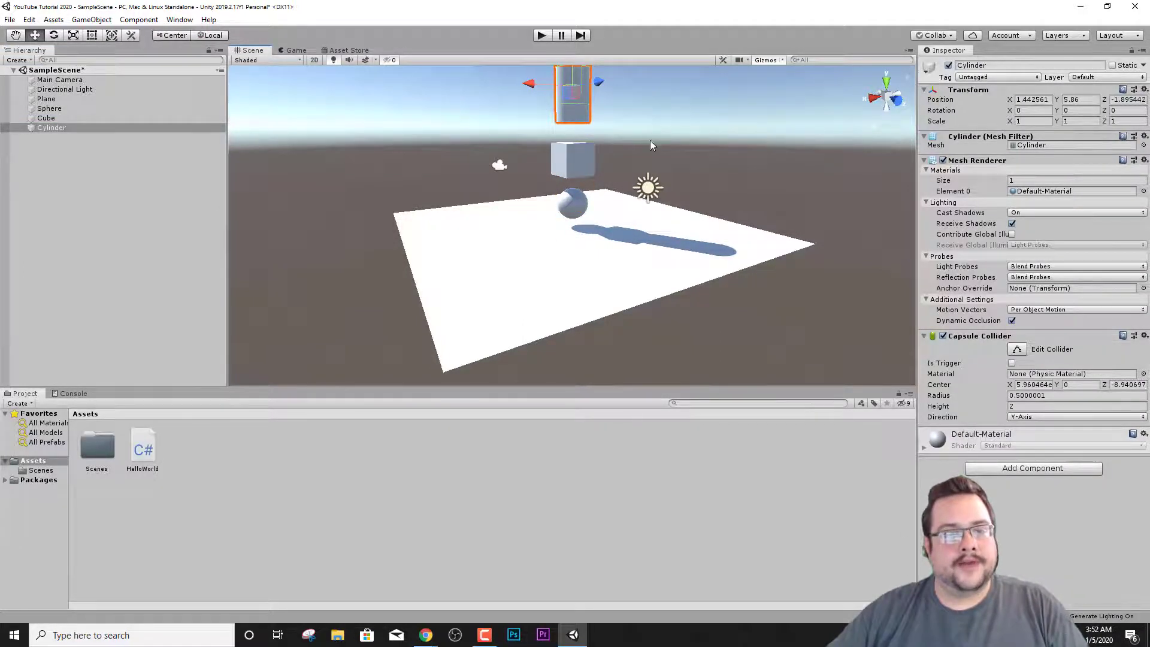
# Step: Examine the stacked cylinder, cube and sphere over the plane from several angles
pyautogui.scroll(-2, 641, 138)
pyautogui.moveTo(634, 136); pyautogui.dragTo(786, 158, button='right')
pyautogui.press('w')
pyautogui.press('a')
pyautogui.press('s')
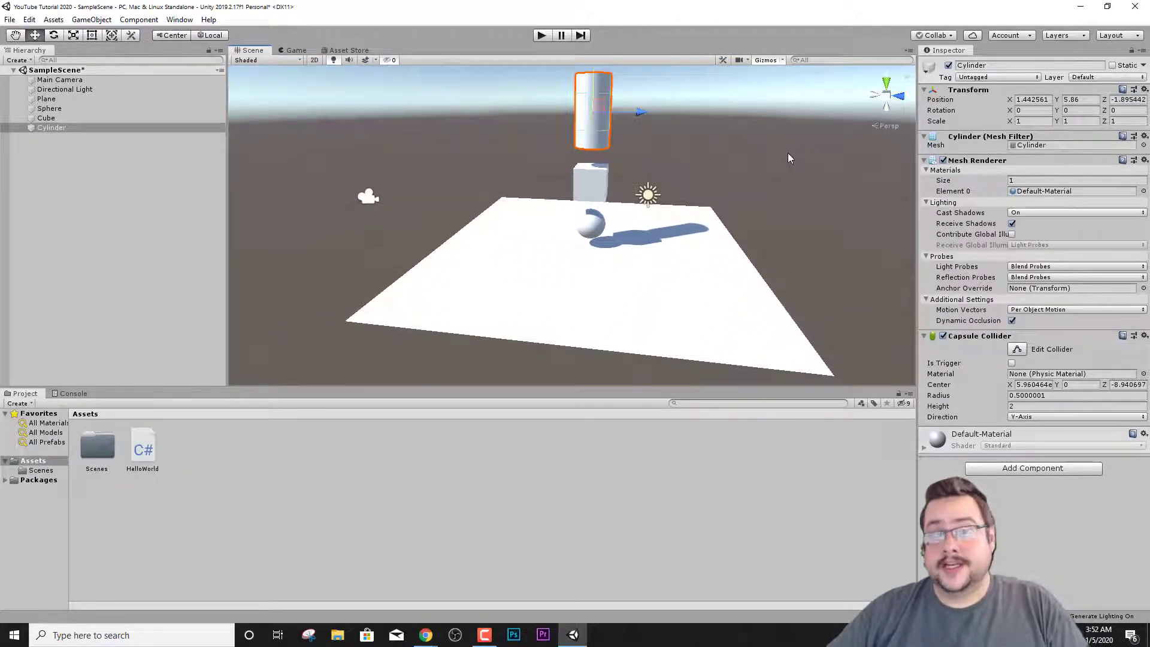
pyautogui.moveTo(788, 153); pyautogui.dragTo(743, 179, button='right')
pyautogui.press('w')
pyautogui.press('s')
pyautogui.press('w')
pyautogui.press('a')
# Step: Check the Main Camera's preview, run the scene in play mode and stop it
pyautogui.click(396, 179)
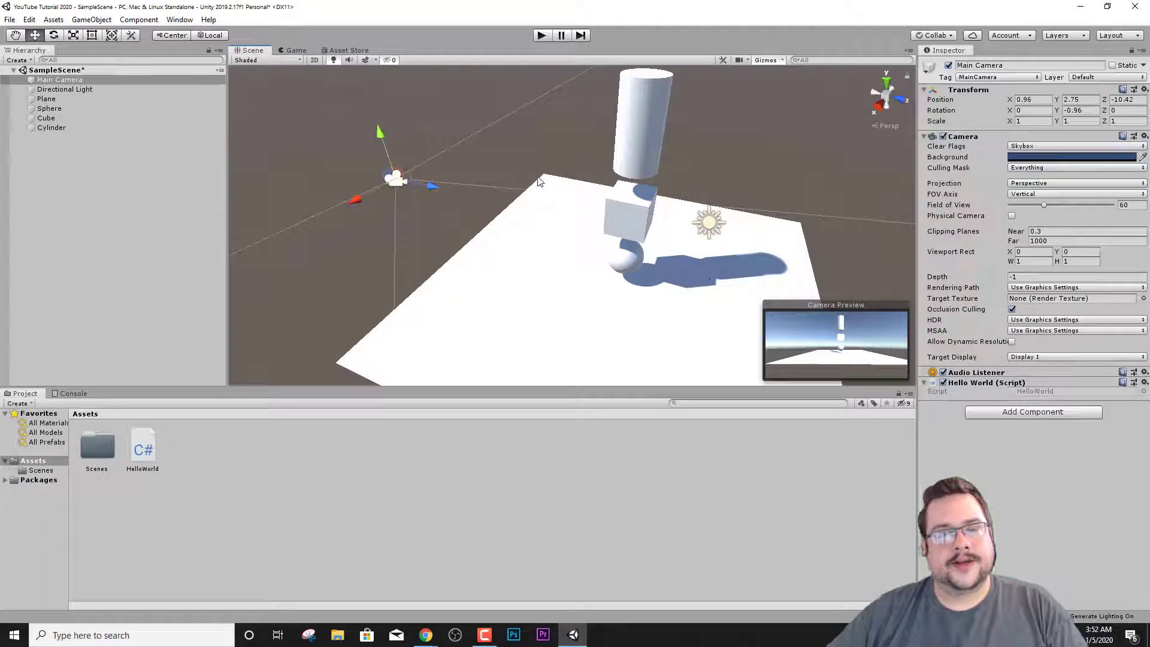
pyautogui.click(525, 163)
pyautogui.click(541, 36)
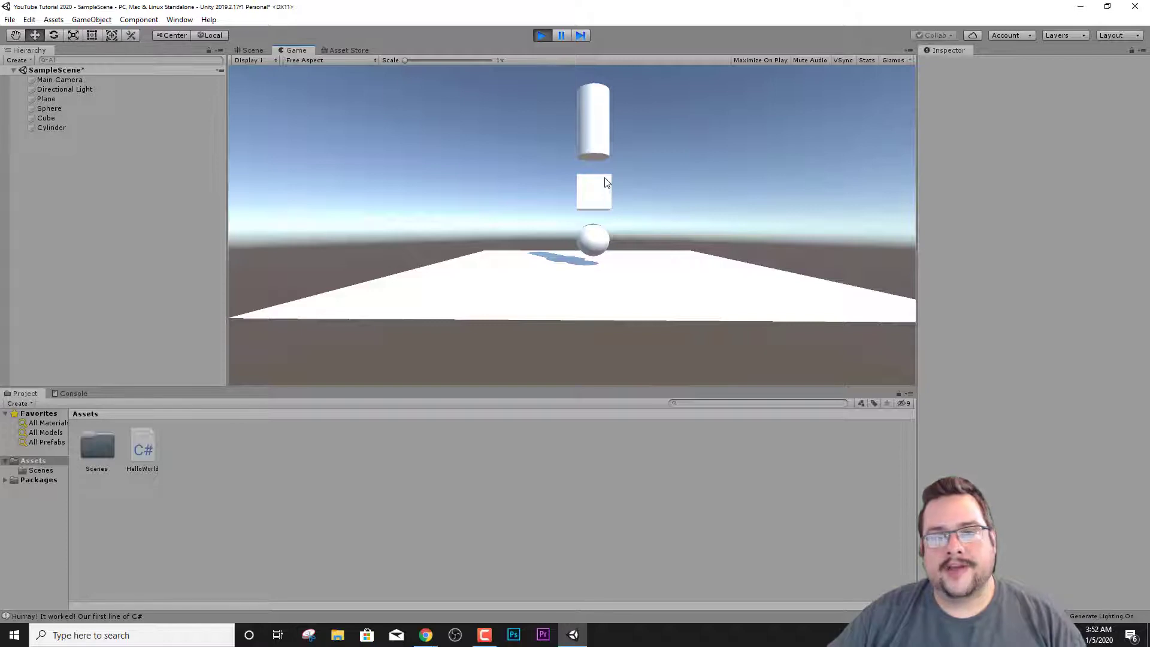
pyautogui.click(536, 38)
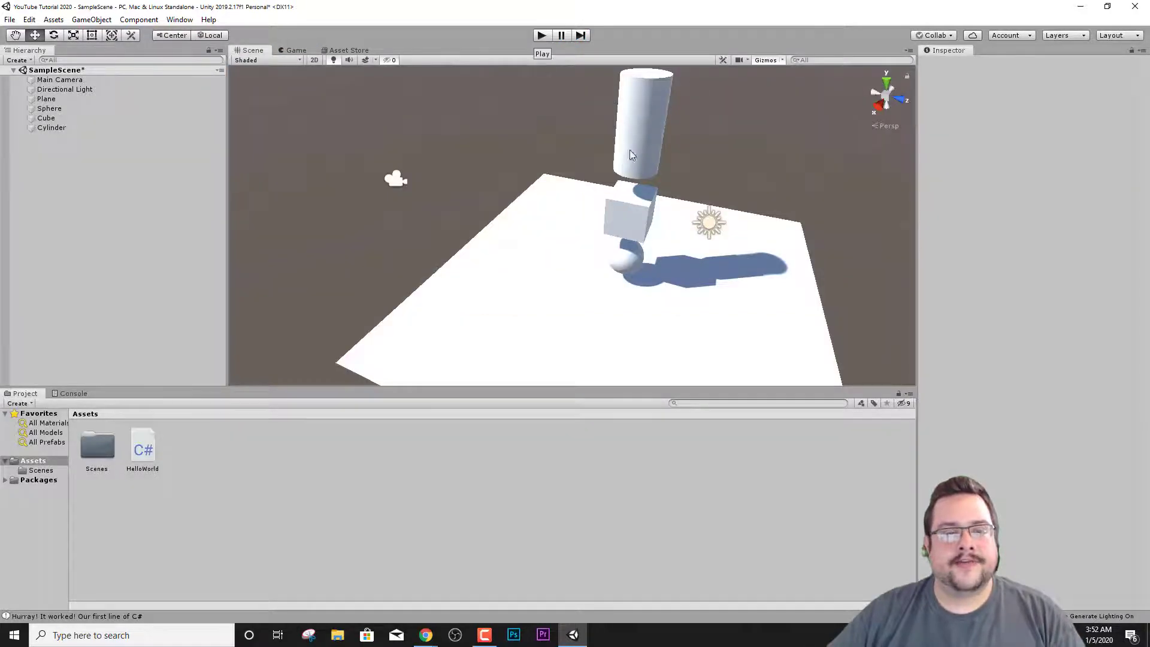
# Step: Select the sphere under the cube and nudge it along the Z axis to about -1.89
pyautogui.moveTo(702, 193); pyautogui.dragTo(646, 156, button='right')
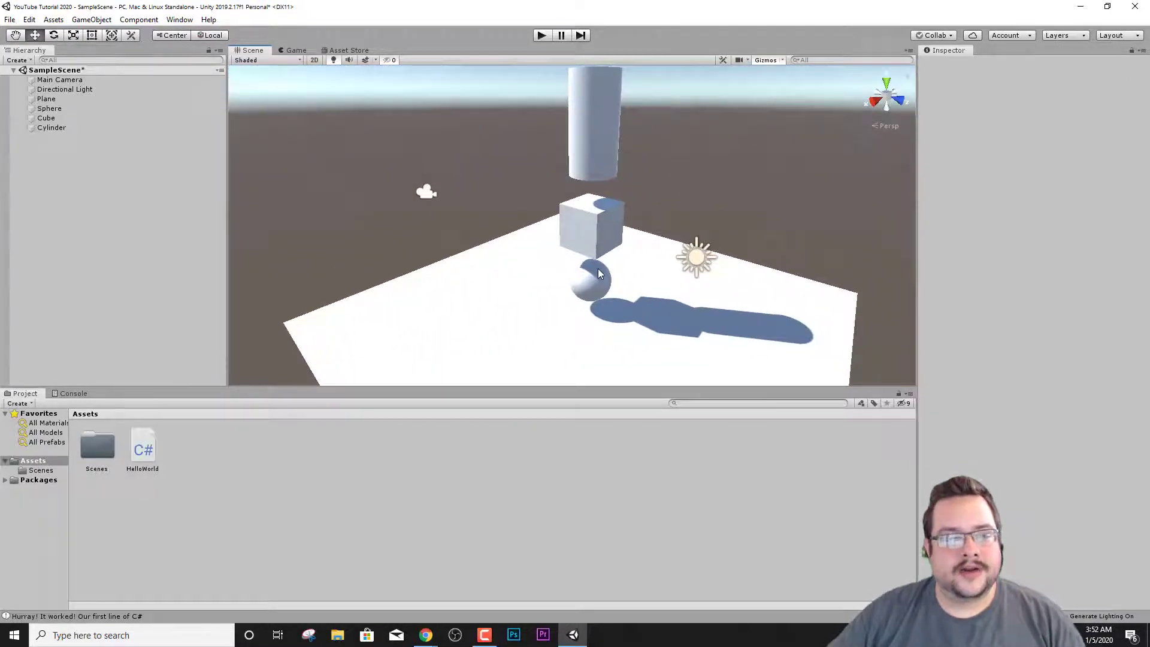
pyautogui.click(580, 274)
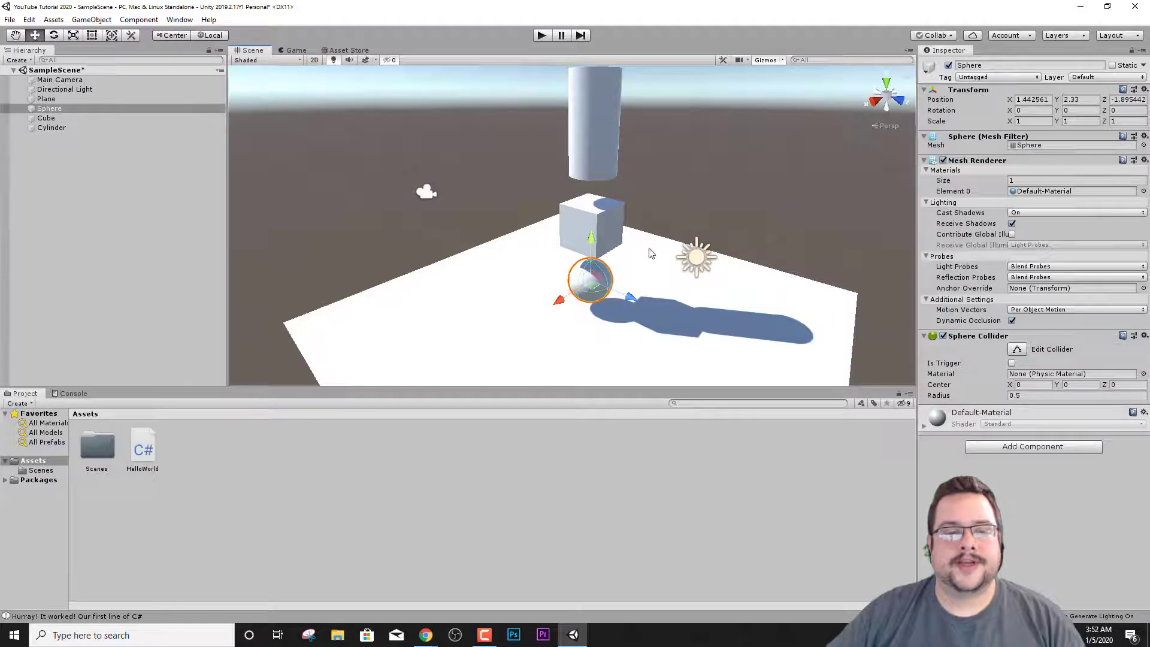
pyautogui.moveTo(633, 300)
pyautogui.mouseDown()
pyautogui.moveTo(651, 308)
pyautogui.moveTo(616, 289)
pyautogui.moveTo(636, 301)
pyautogui.mouseUp()
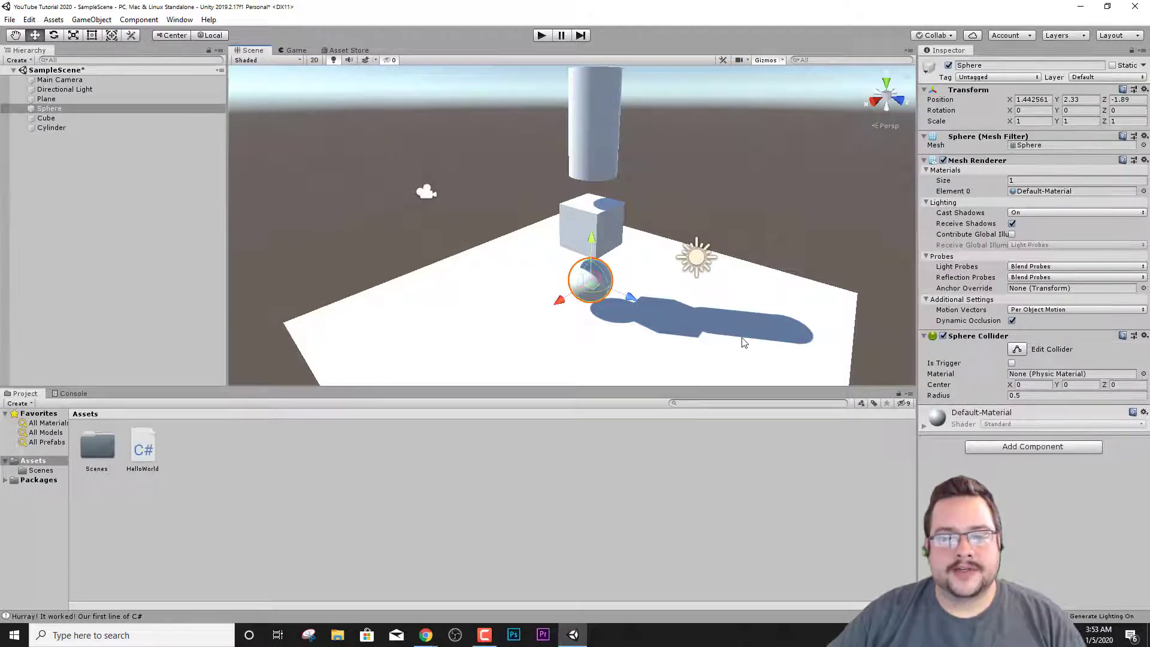
# Step: Add a Rigidbody physics component to the sphere
pyautogui.scroll(6, 621, 302)
pyautogui.press('f')
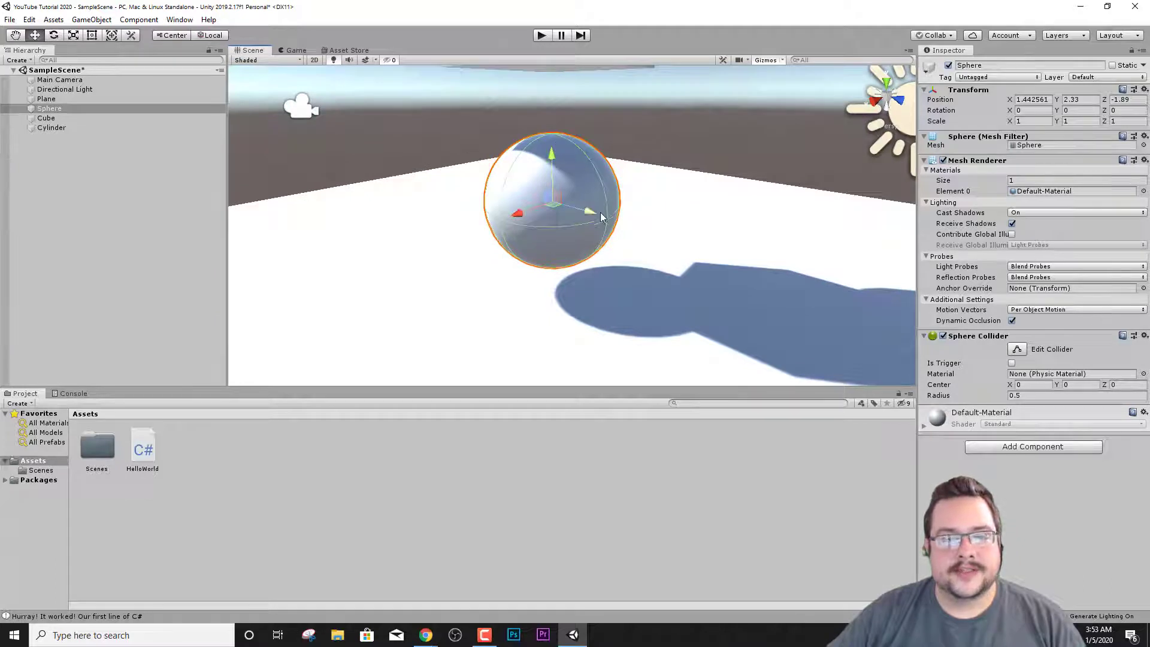
pyautogui.scroll(-3, 593, 243)
pyautogui.scroll(-5, 594, 243)
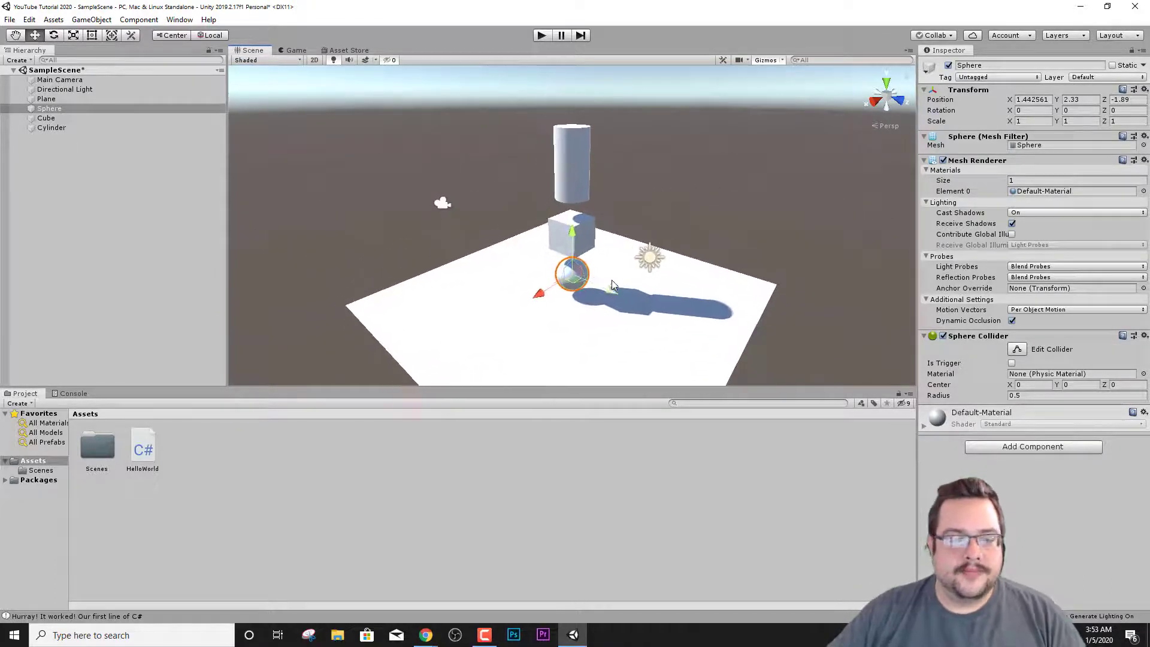
pyautogui.click(982, 445)
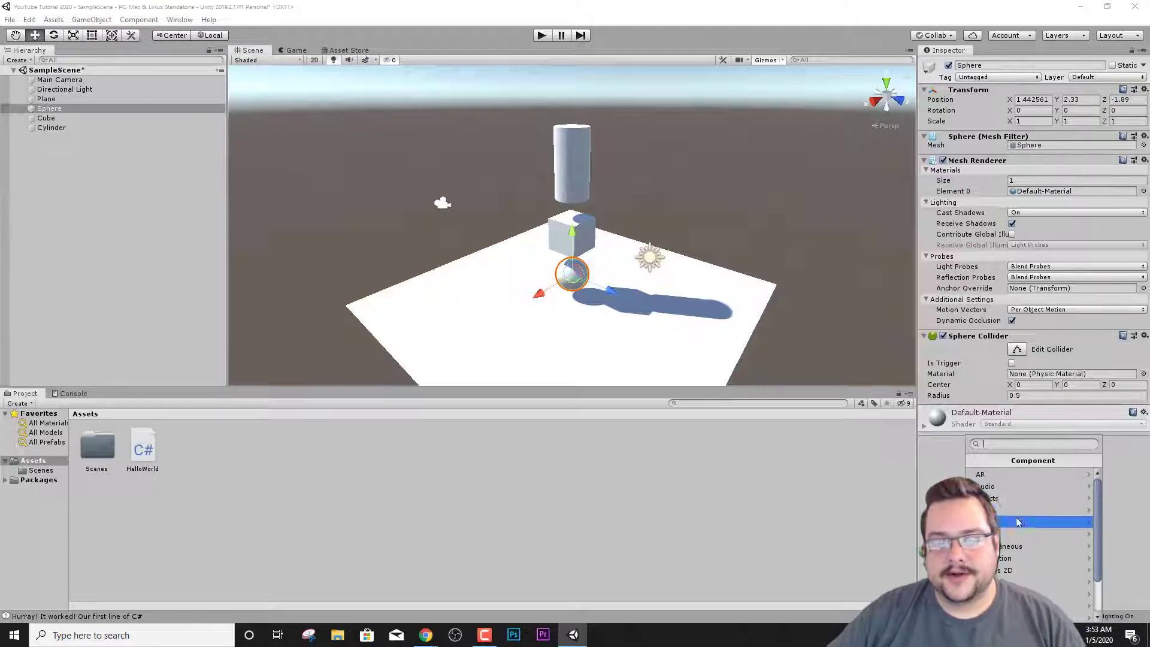
pyautogui.click(1015, 577)
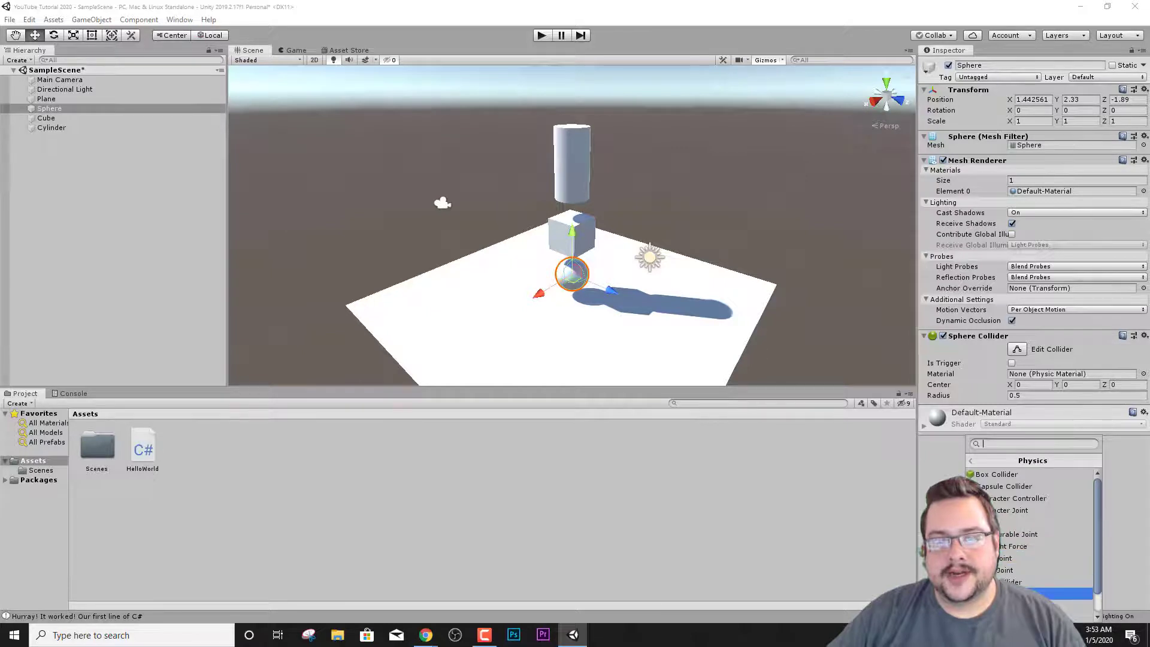
pyautogui.click(1021, 583)
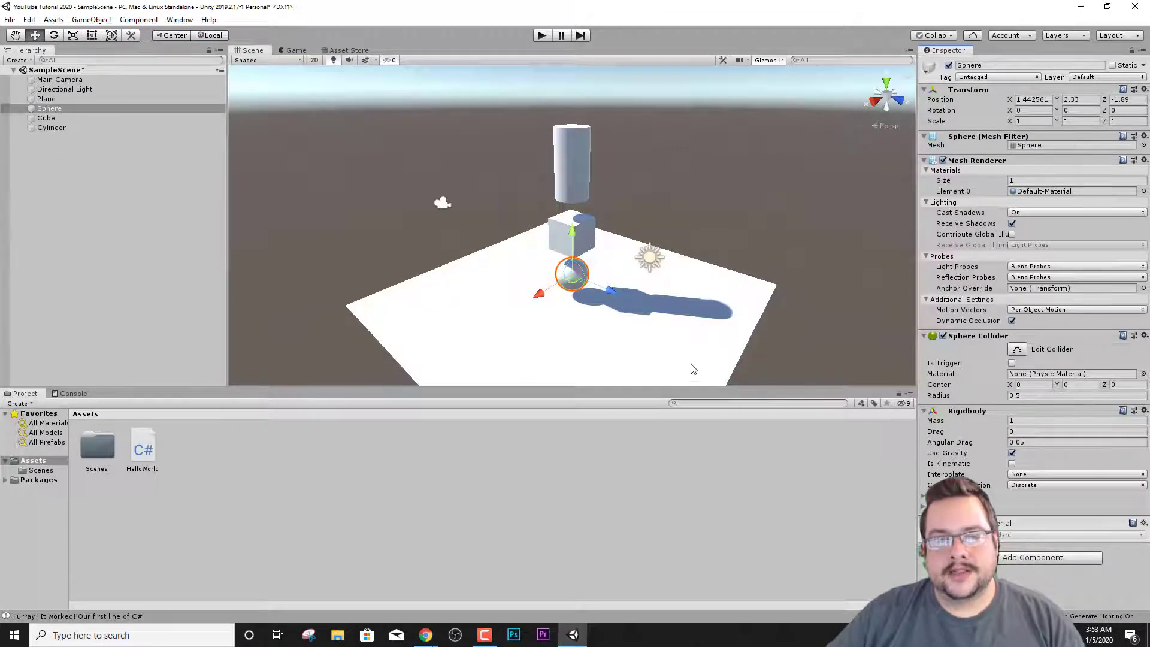
# Step: Run the scene to test the sphere's Rigidbody under gravity, and stop play mode
pyautogui.moveTo(616, 238); pyautogui.dragTo(626, 180, button='middle')
pyautogui.click(542, 34)
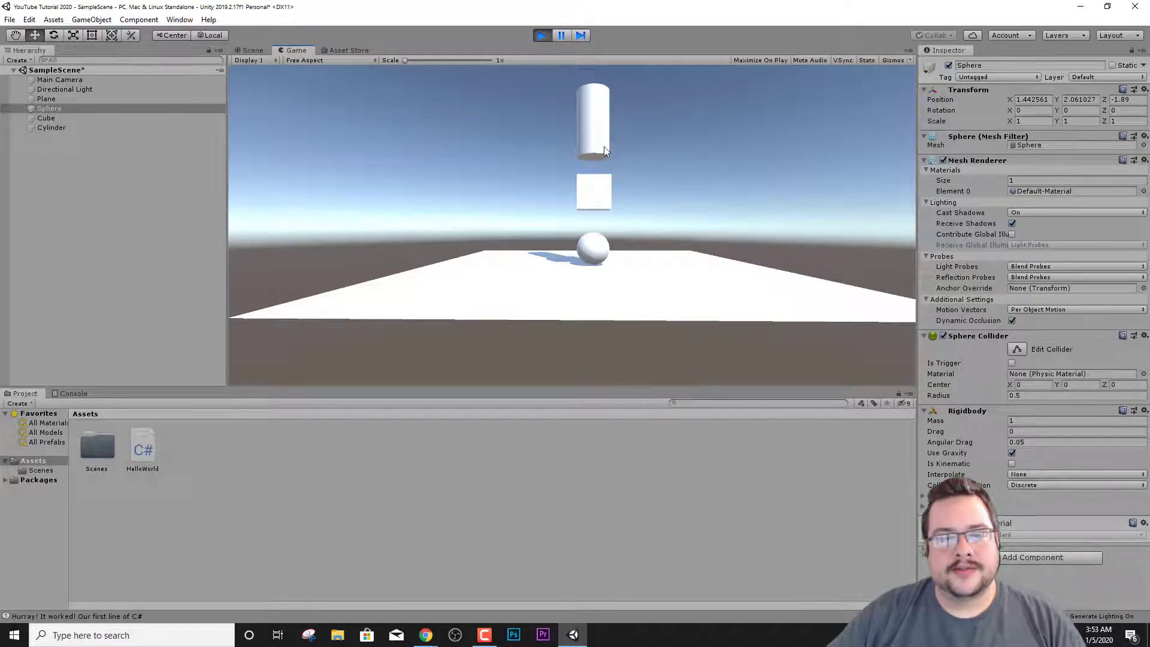
pyautogui.click(541, 36)
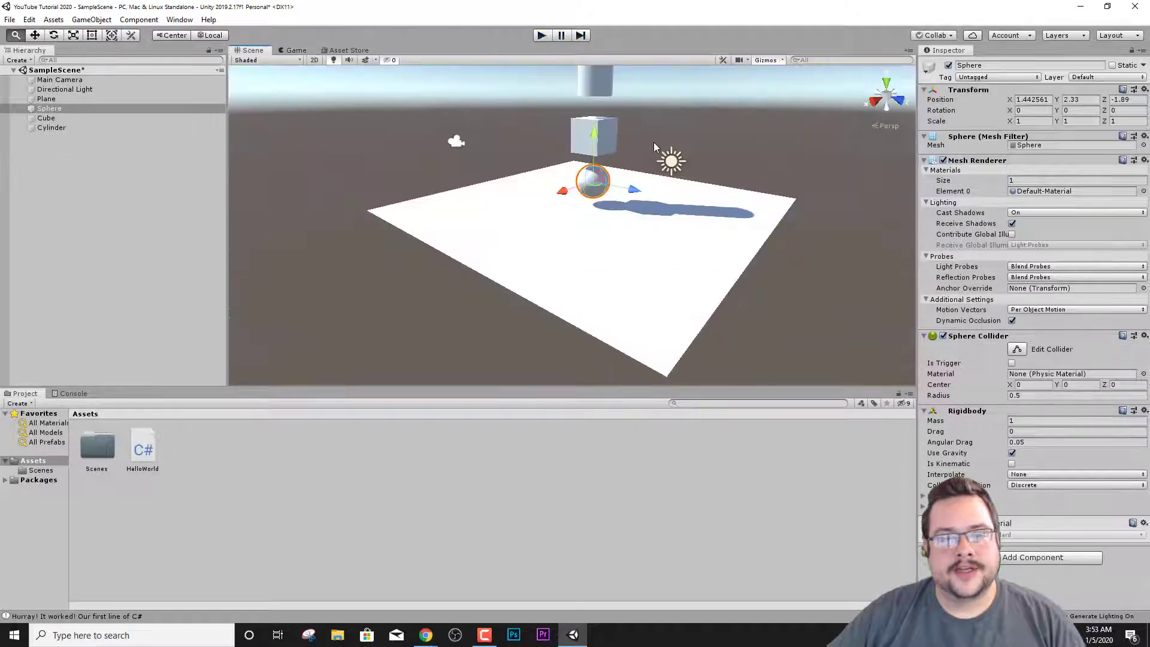
# Step: Move the cube along Z to about -1.96 and rotate it to about 31.6° on X and -26.8° on Z
pyautogui.click(567, 212)
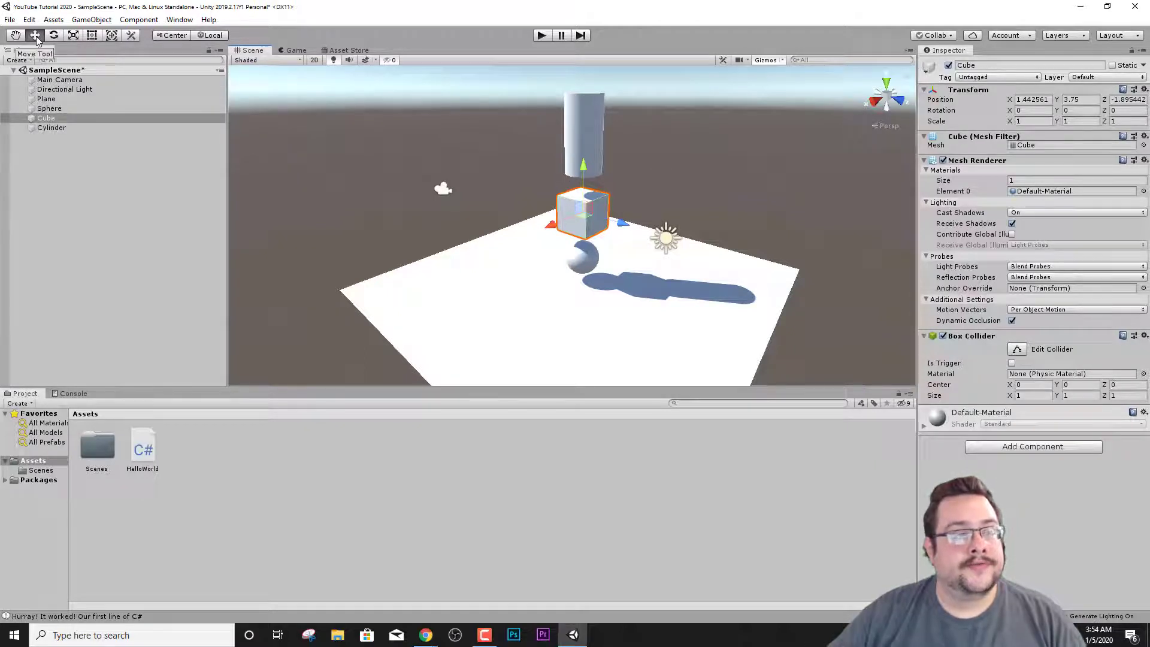
pyautogui.moveTo(621, 223); pyautogui.dragTo(577, 214)
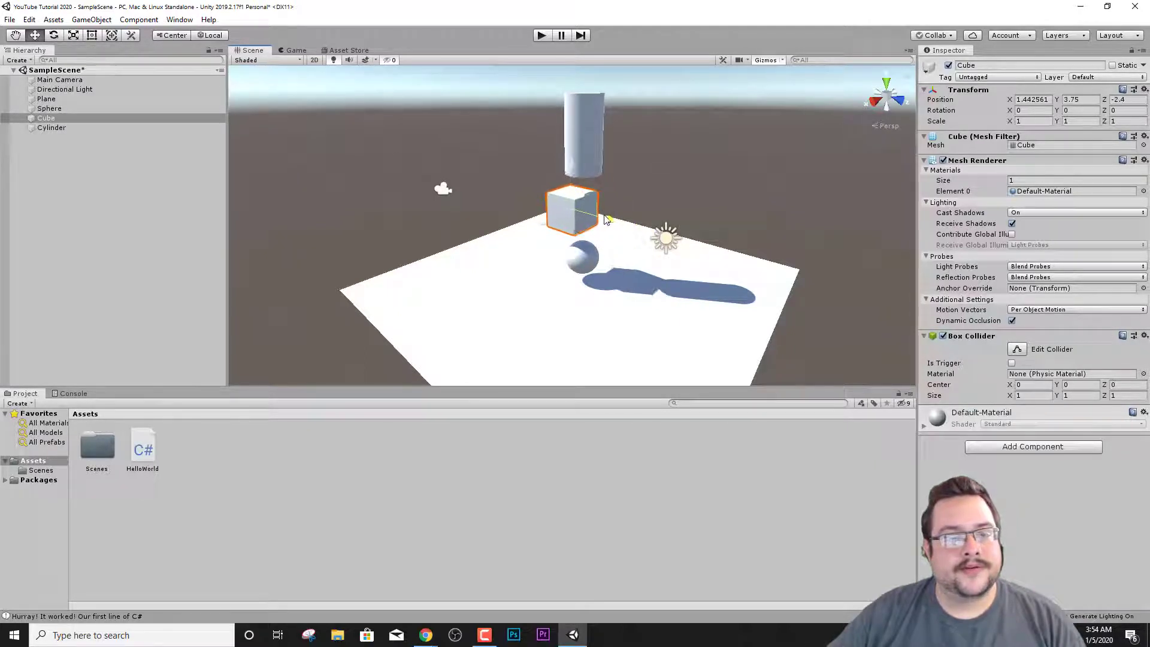
pyautogui.click(53, 35)
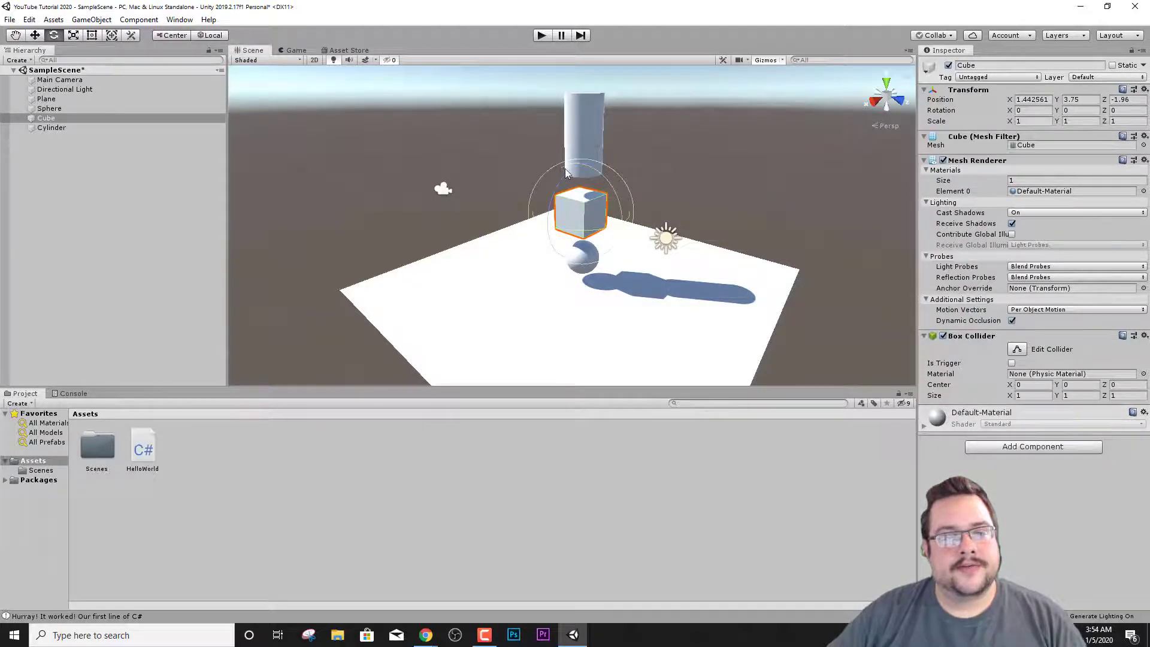
pyautogui.moveTo(562, 188); pyautogui.dragTo(612, 234)
# Step: Rotate the cylinder above the cube to about 54.7° around its X axis
pyautogui.click(588, 139)
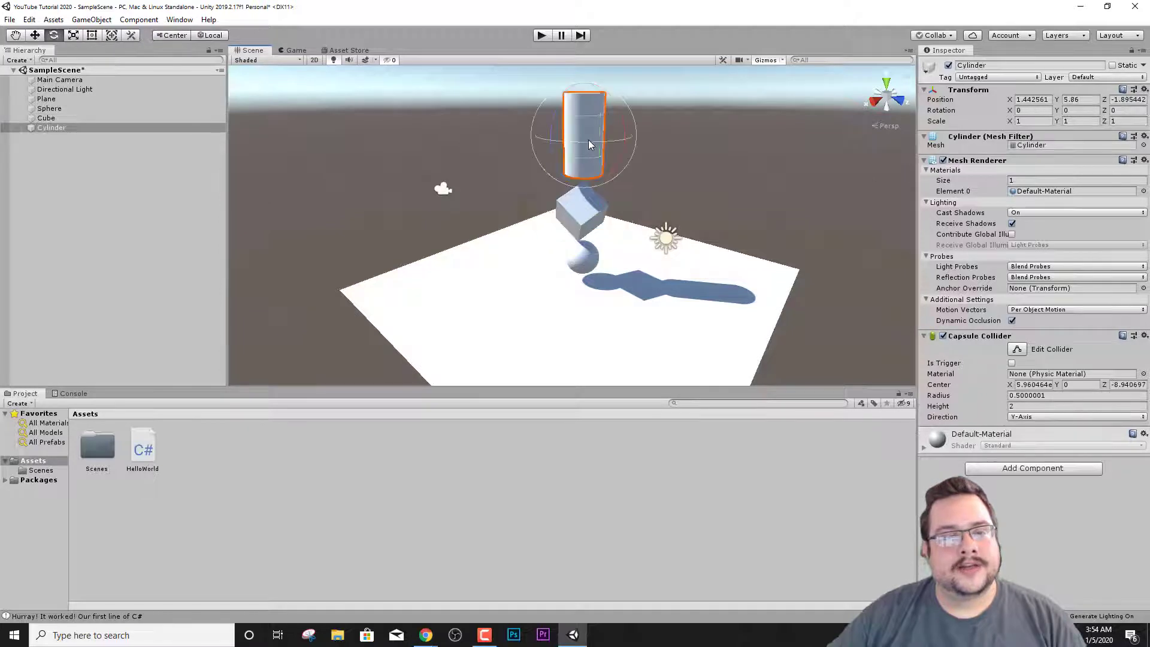
pyautogui.moveTo(618, 109); pyautogui.dragTo(628, 206)
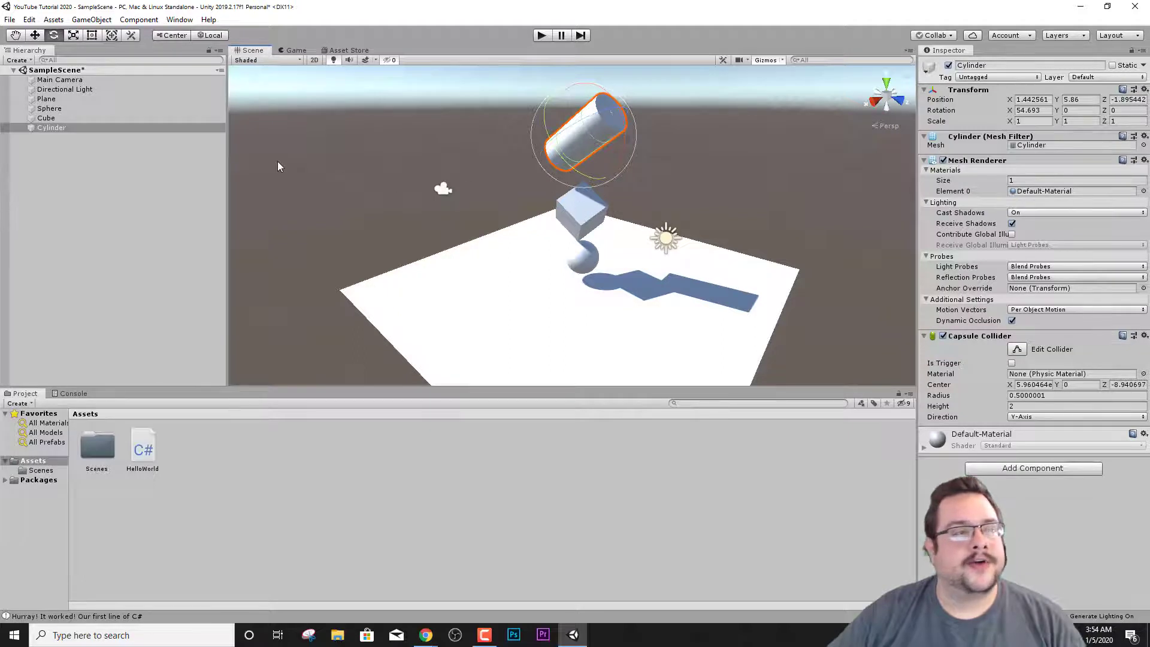
pyautogui.click(35, 36)
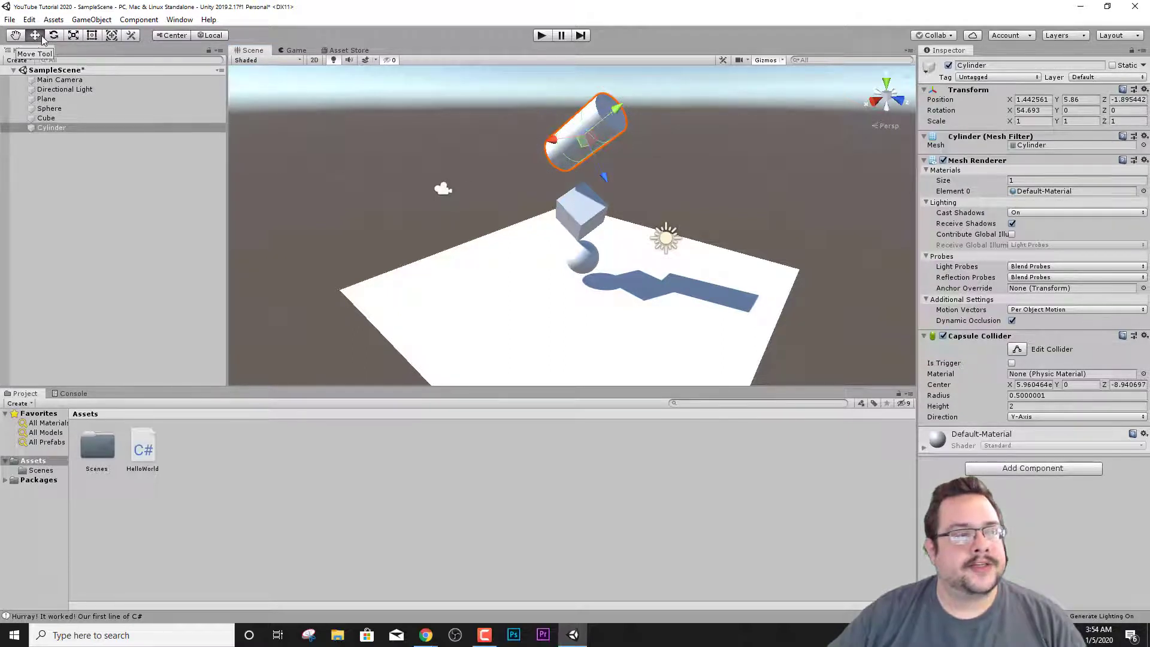
# Step: Try scaling the cylinder along its Z axis to about 2.28, undo the scaling and return to the Move tool
pyautogui.click(77, 36)
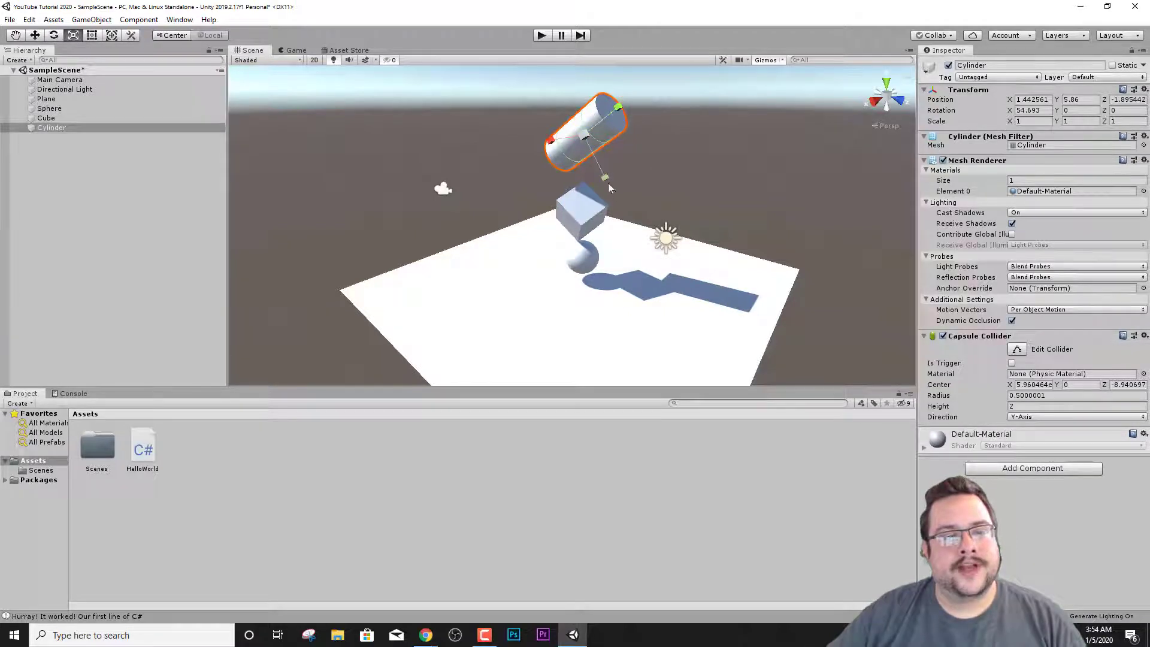
pyautogui.moveTo(606, 179); pyautogui.dragTo(635, 238)
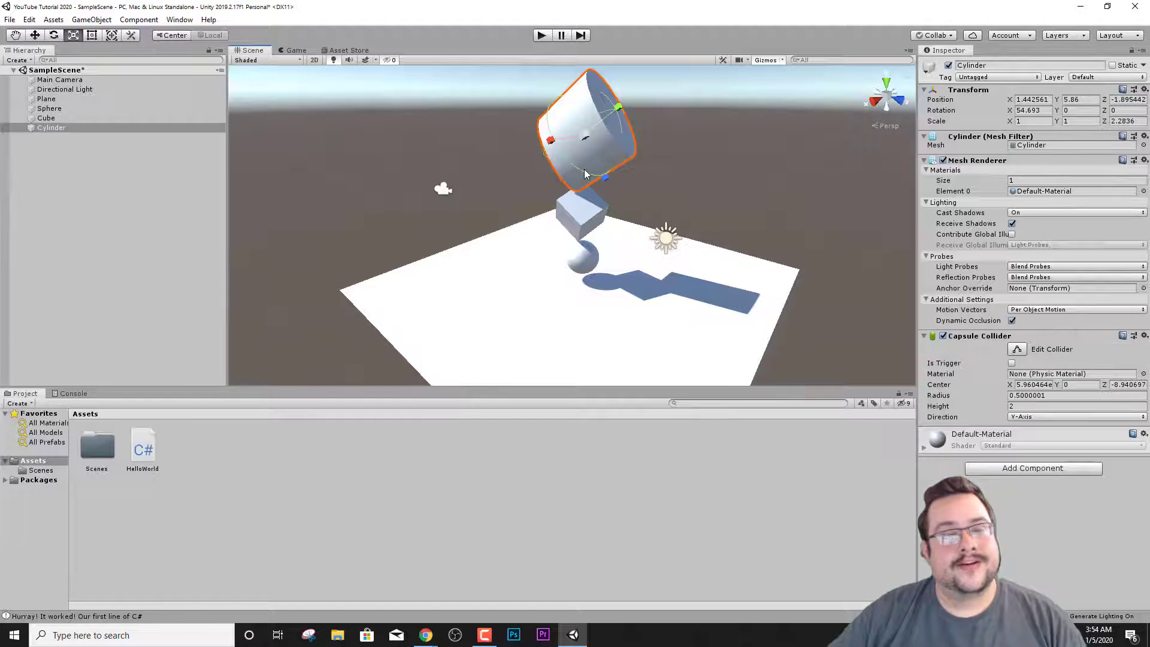
pyautogui.hotkey('ctrl', 'z')
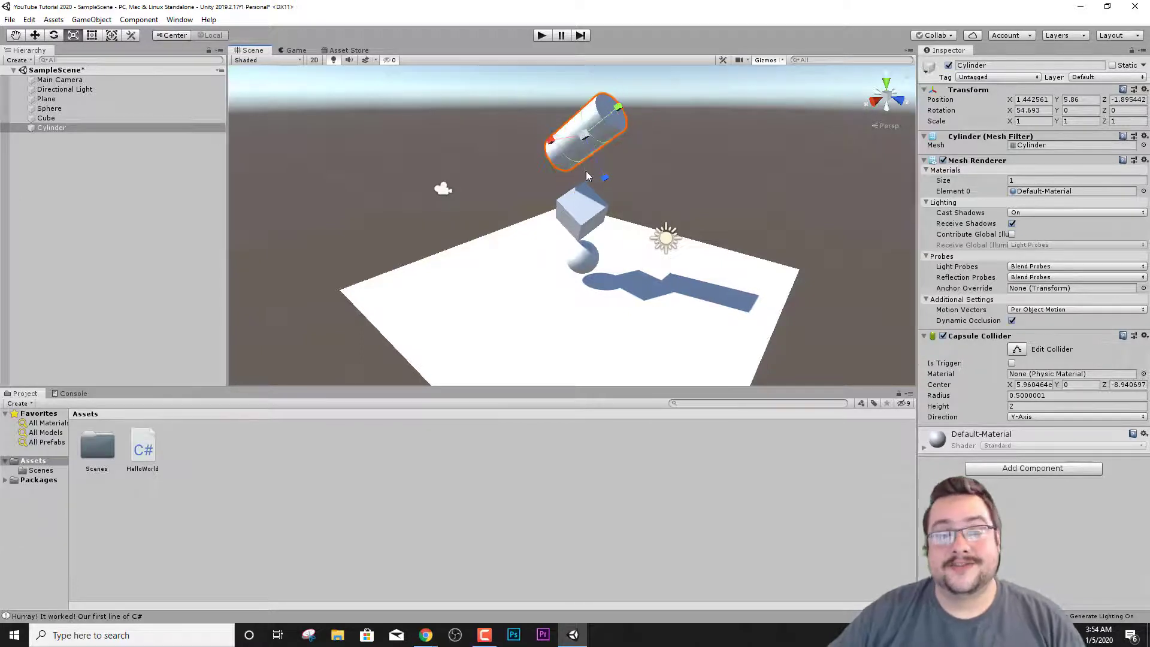
pyautogui.press('w')
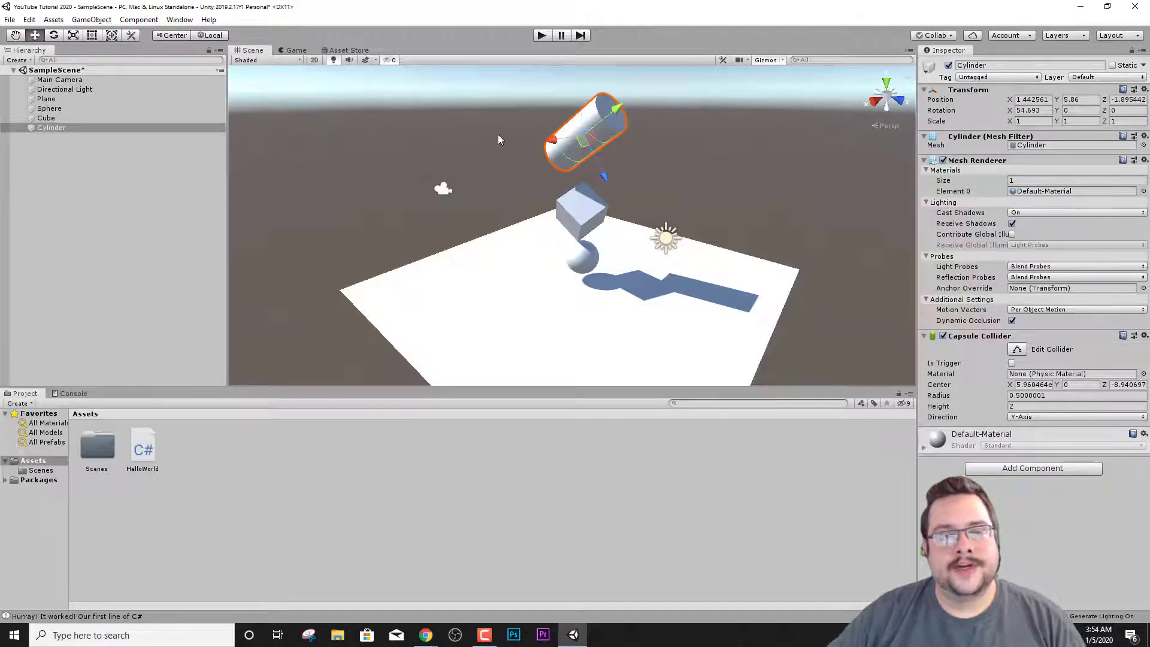
# Step: Add a Rigidbody physics component to the tilted cube above the sphere
pyautogui.click(581, 257)
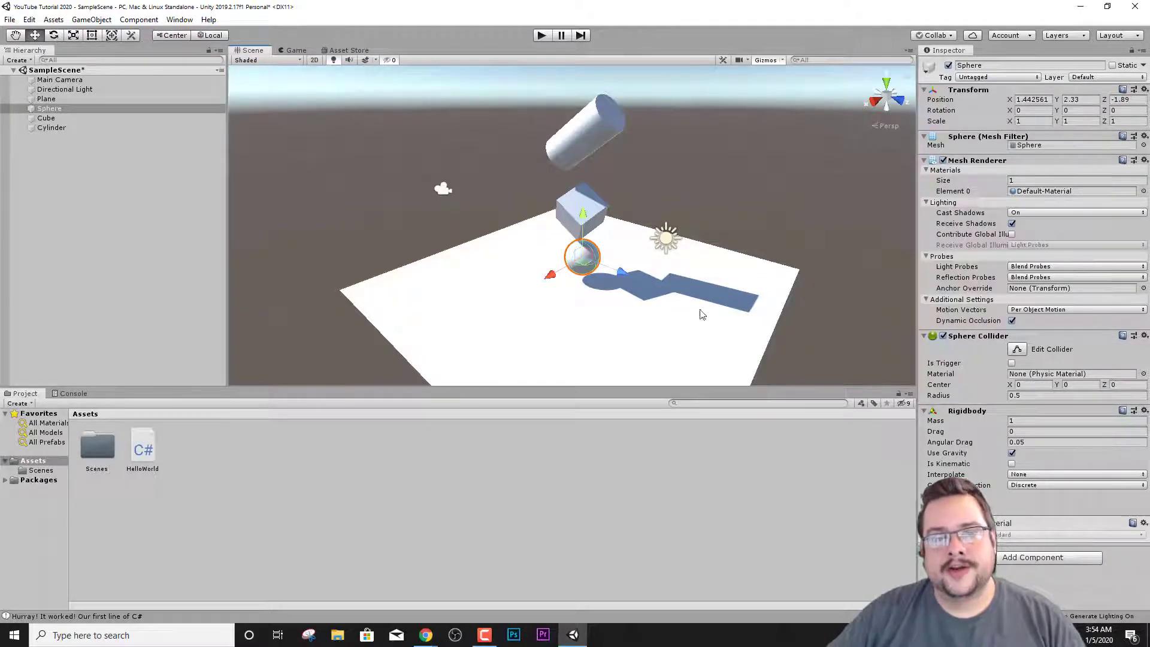
pyautogui.click(580, 210)
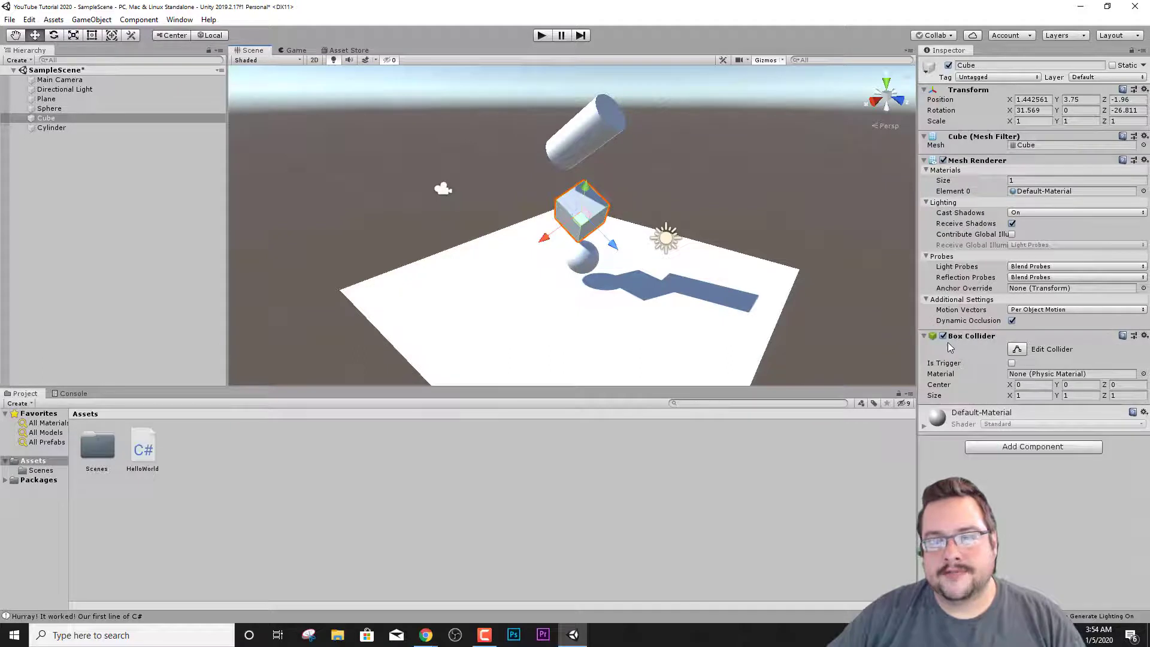
pyautogui.click(1001, 446)
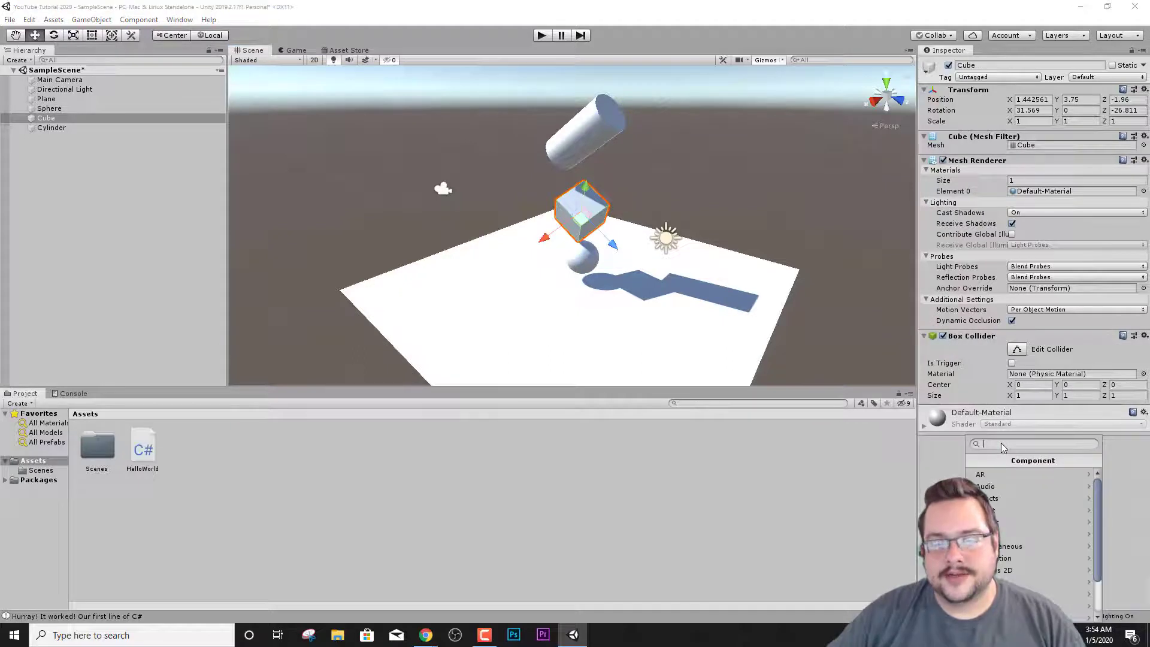
pyautogui.click(1017, 581)
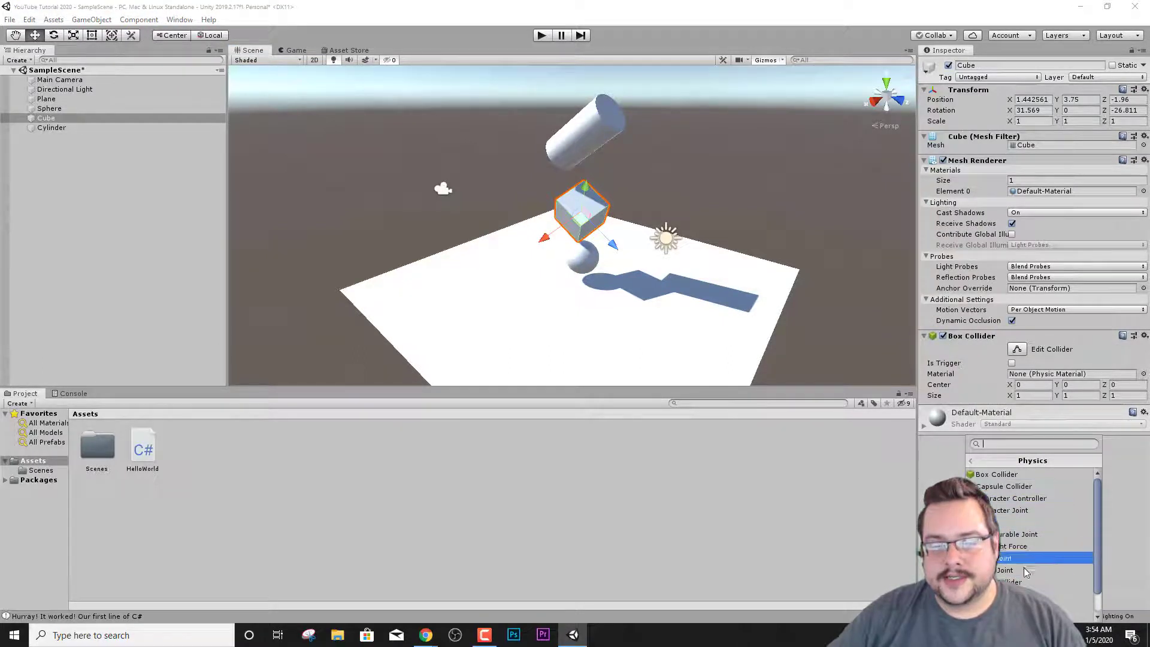
pyautogui.click(1018, 593)
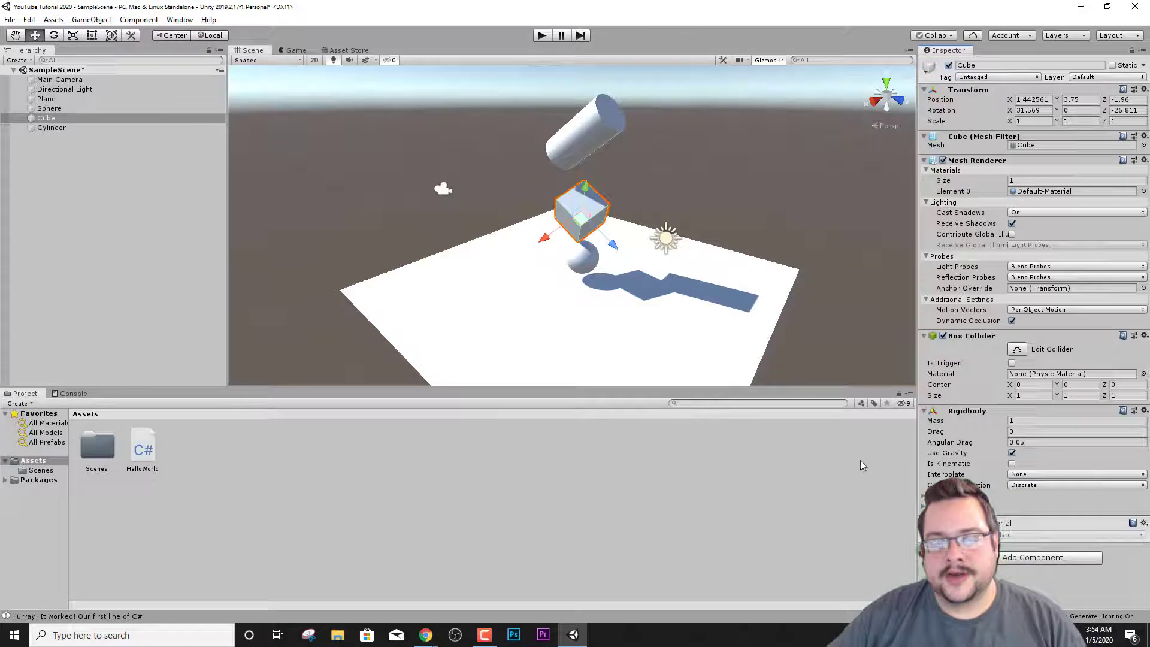
# Step: Add a Rigidbody physics component to the tilted cylinder
pyautogui.click(586, 134)
pyautogui.click(1025, 469)
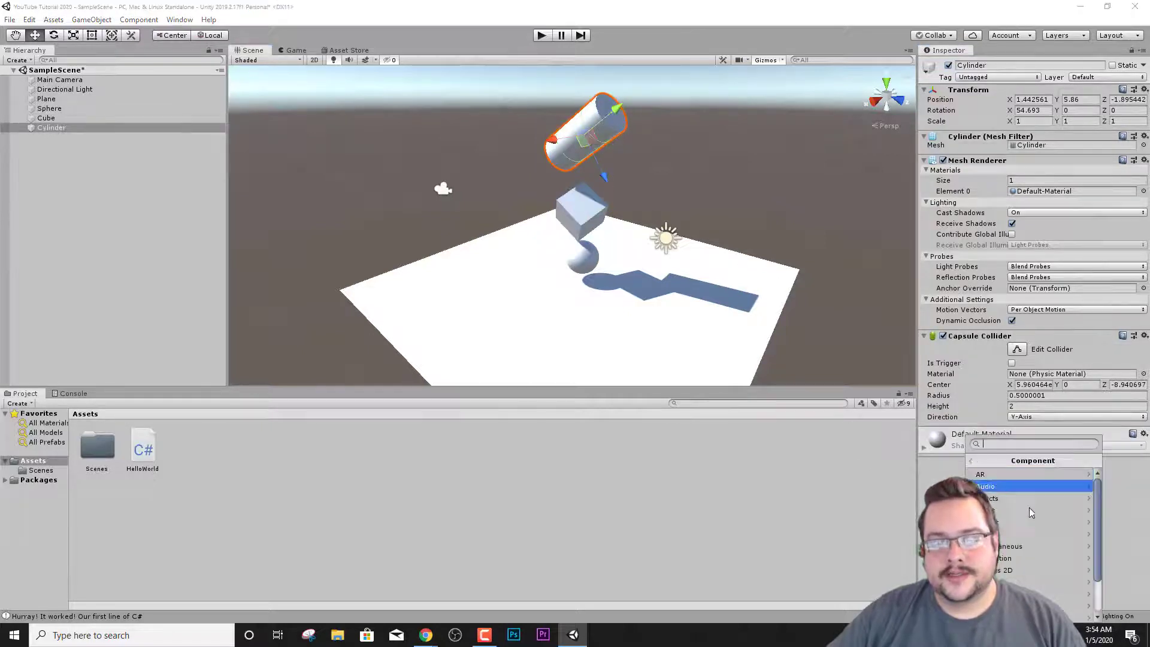
pyautogui.click(1024, 581)
pyautogui.click(1018, 594)
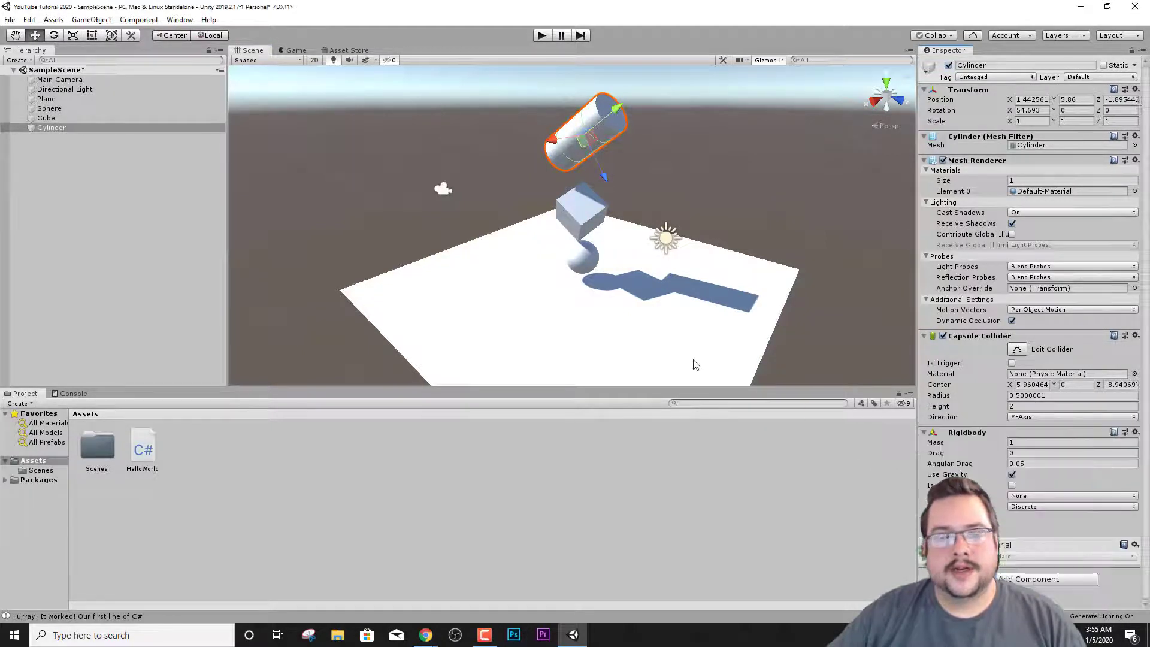
# Step: Run the scene twice in play mode to watch the three shapes fall and collide, stopping play each time
pyautogui.click(541, 35)
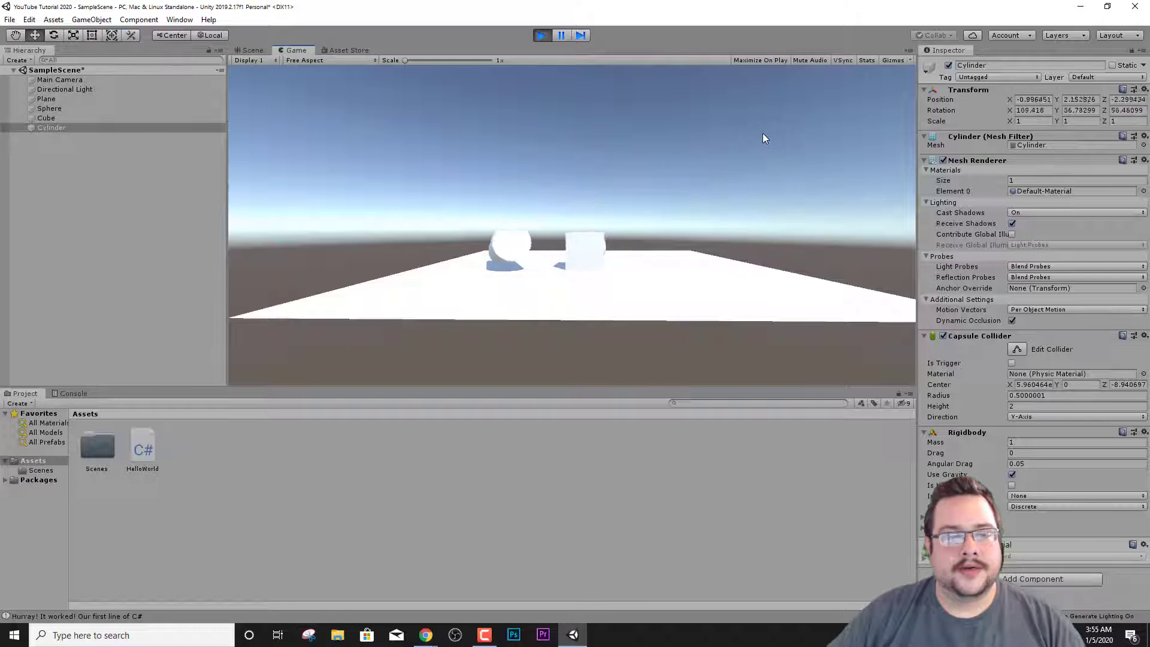
pyautogui.click(542, 36)
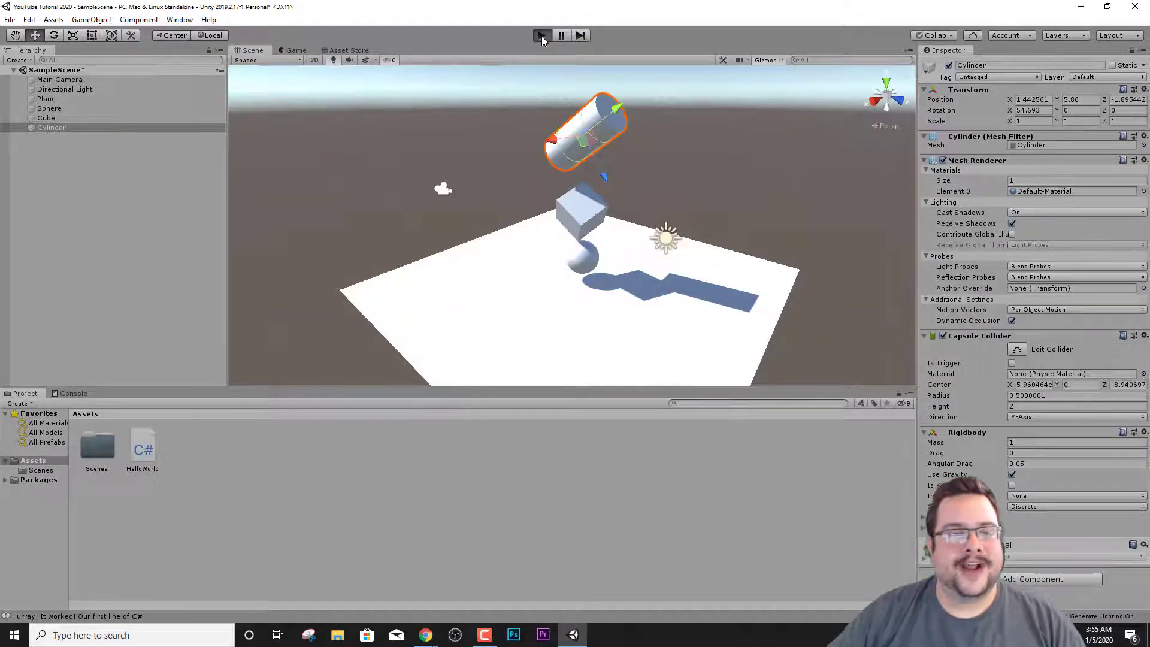
pyautogui.click(542, 36)
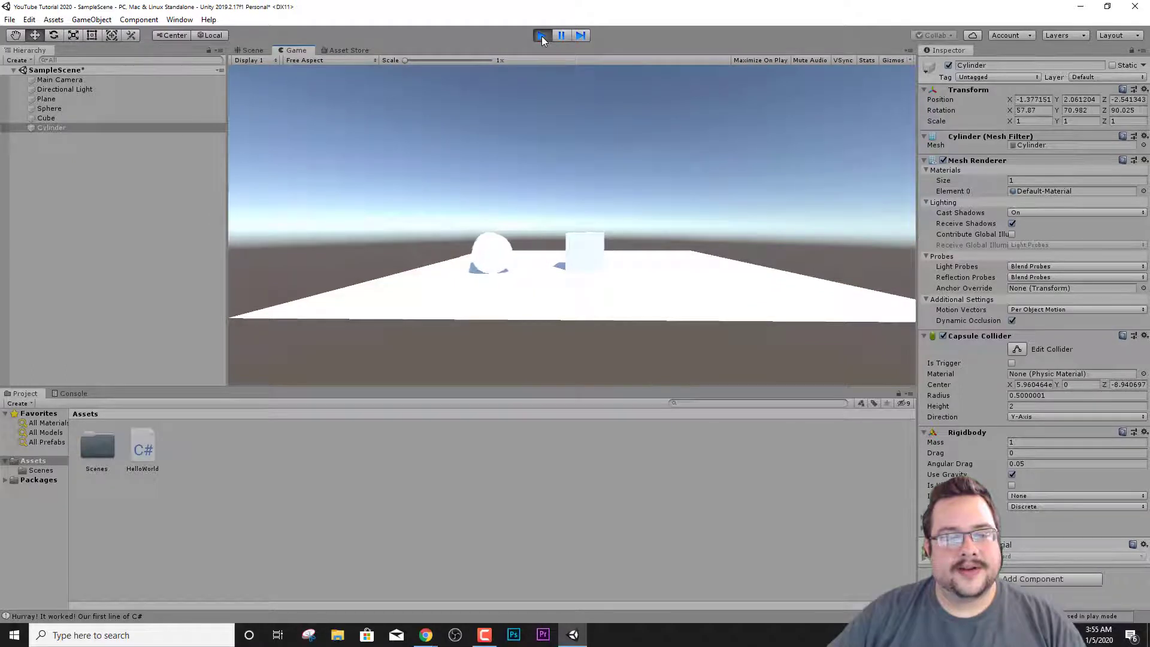
pyautogui.click(542, 35)
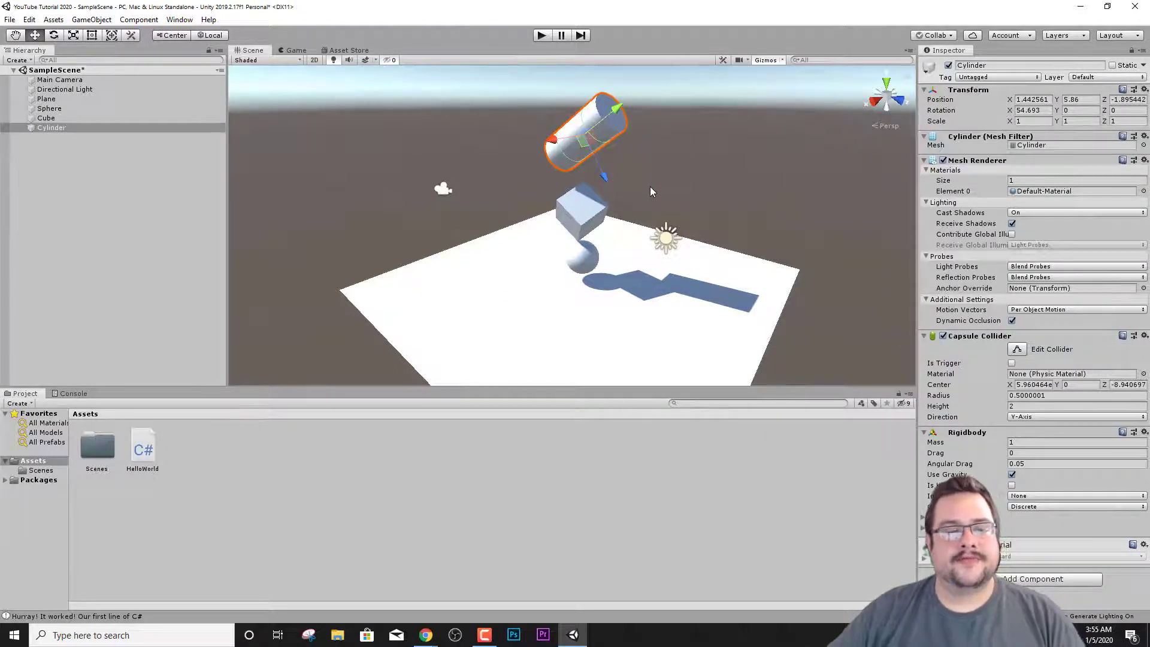
pyautogui.moveTo(651, 191); pyautogui.dragTo(679, 163, button='right')
pyautogui.press('s')
pyautogui.press('w')
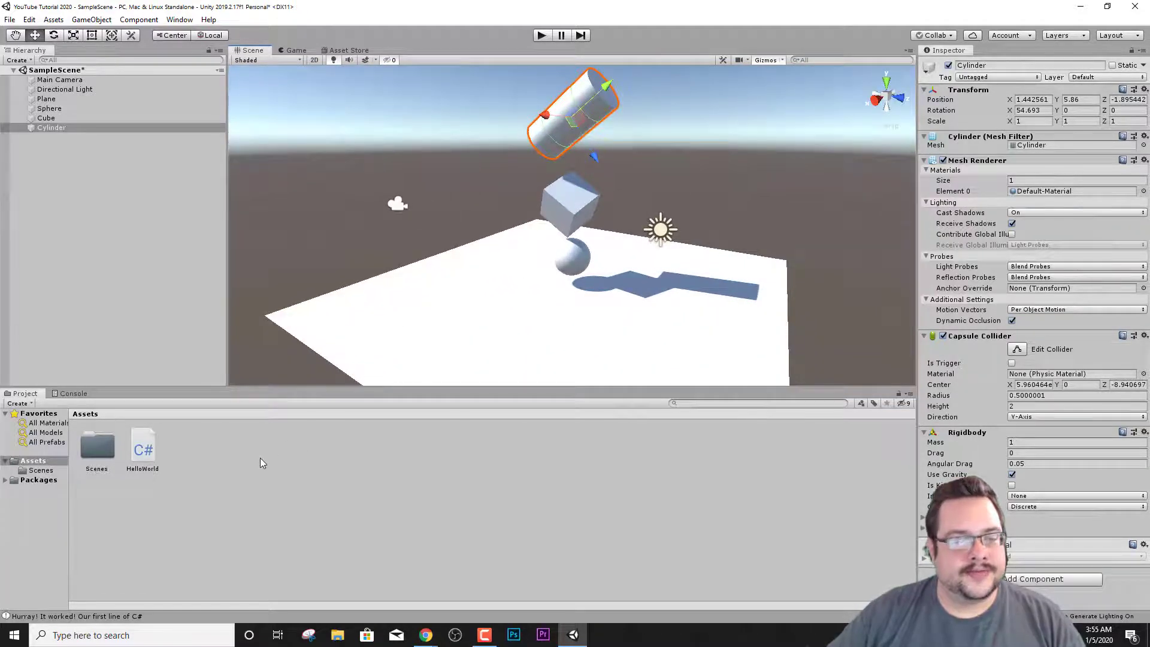
# Step: Create a new material in the Assets folder and name it MatRed
pyautogui.click(231, 460)
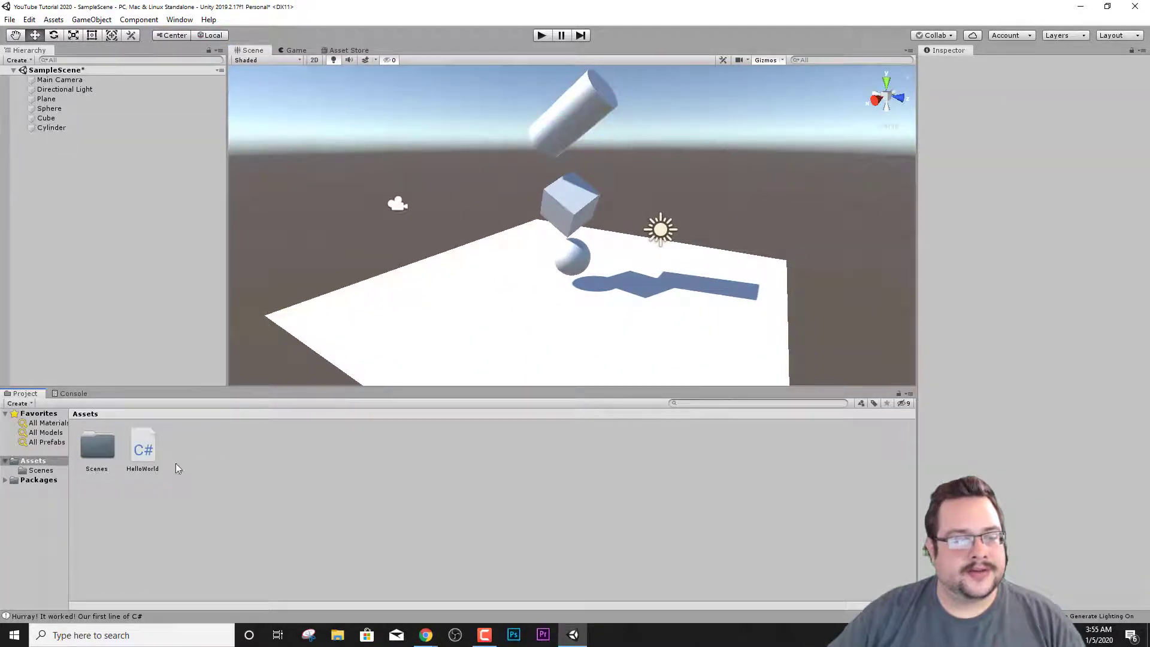
pyautogui.rightClick(218, 470)
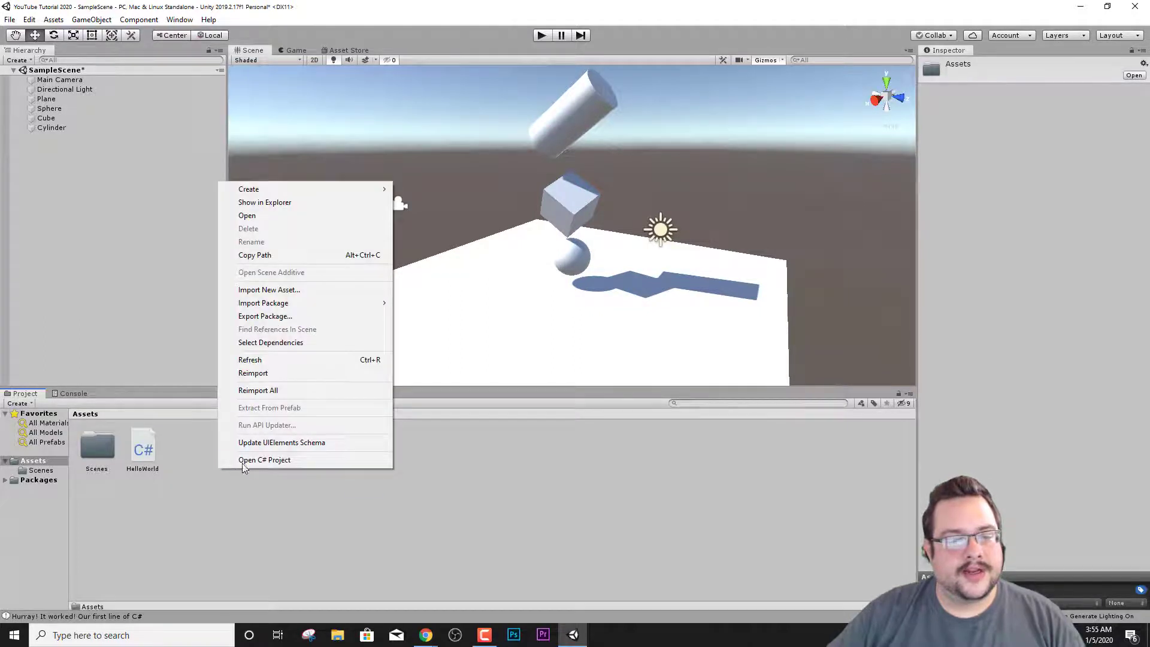
pyautogui.moveTo(282, 190)
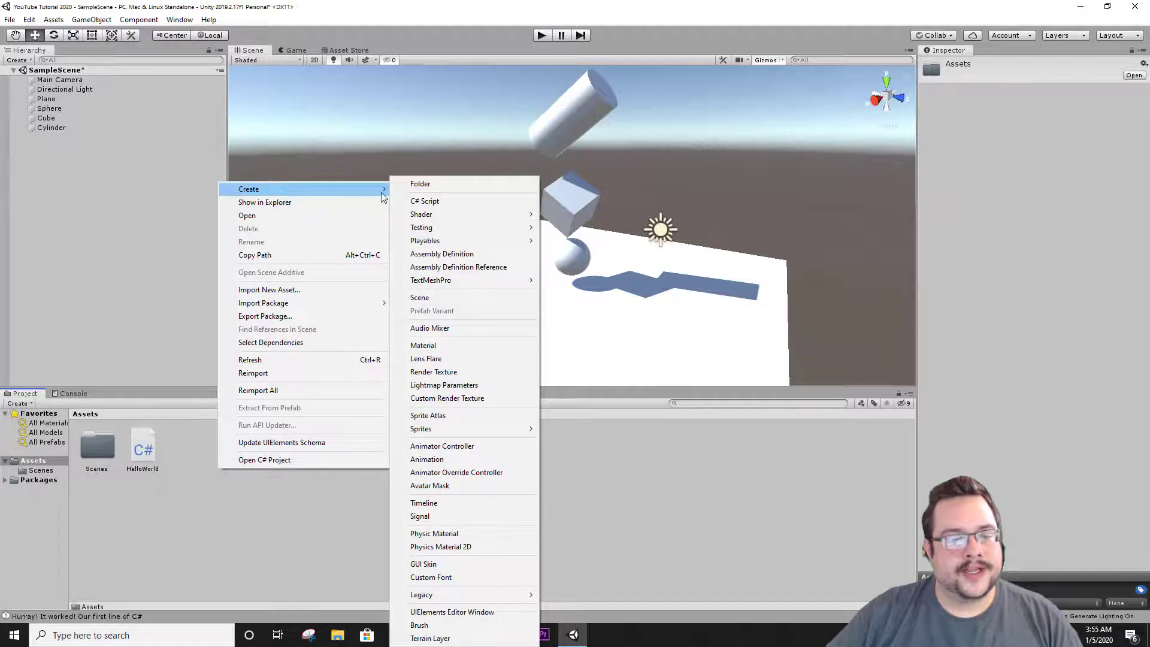
pyautogui.click(443, 345)
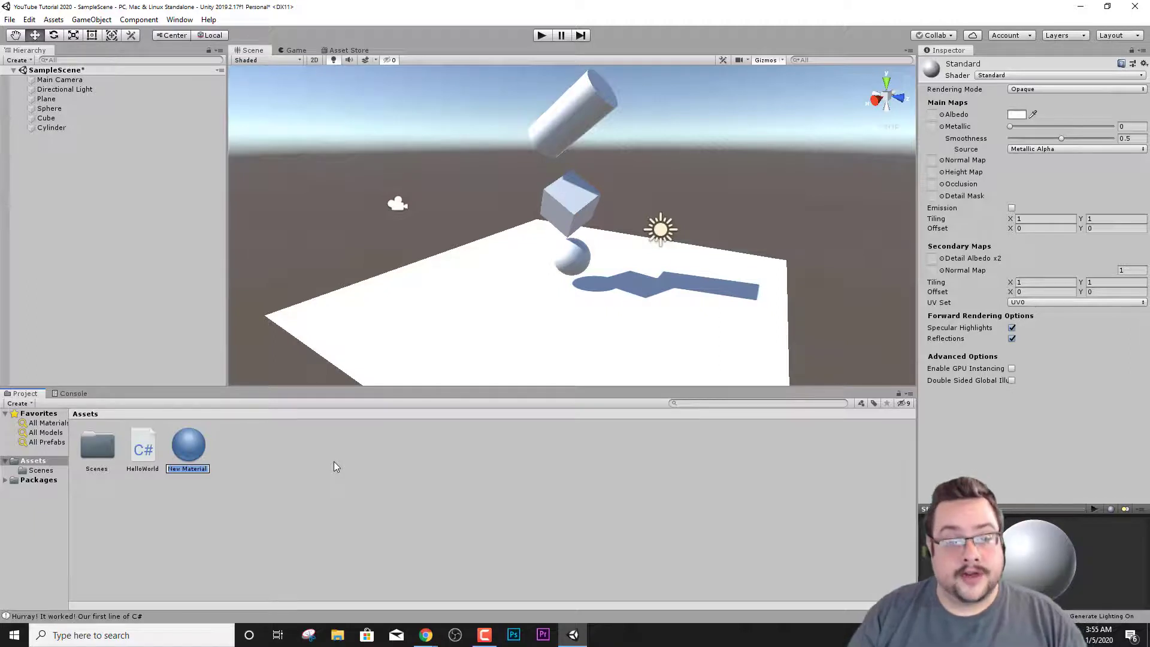
pyautogui.write('Red')
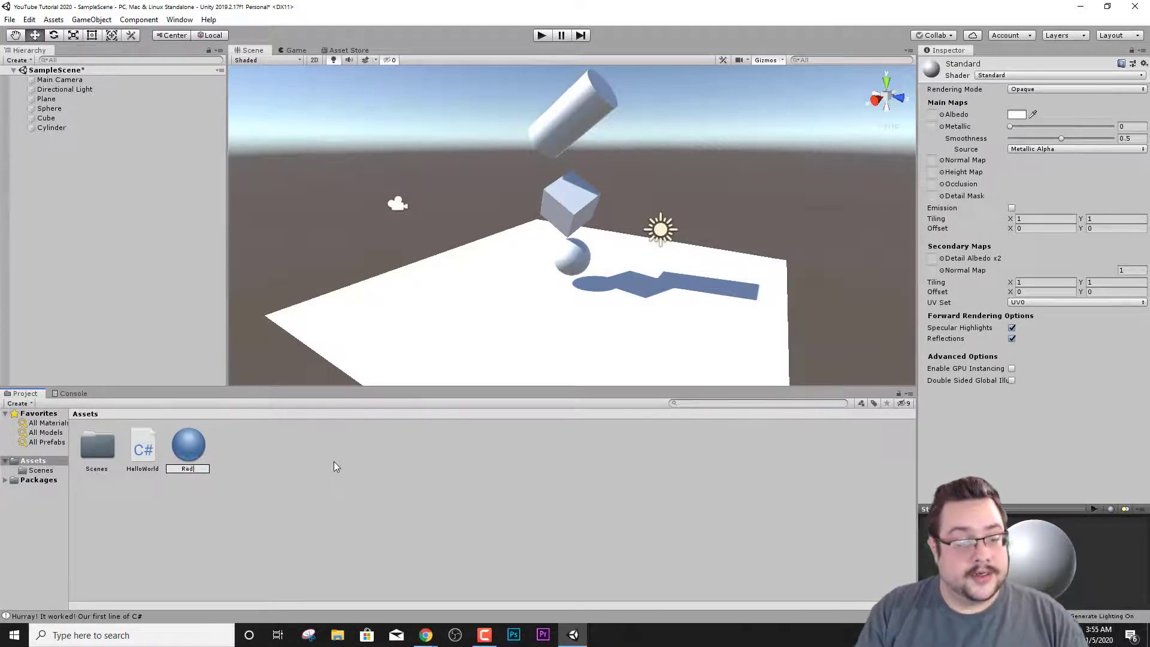
pyautogui.write('Mat')
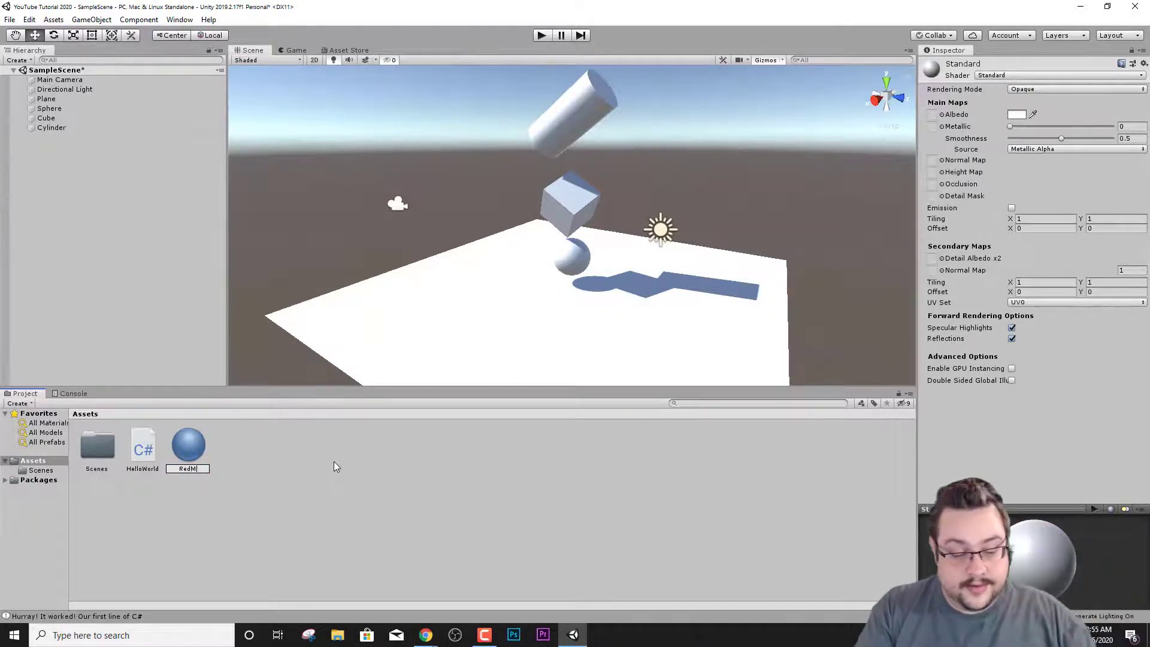
pyautogui.press('BackSpace')
pyautogui.press('BackSpace')
pyautogui.press('BackSpace')
pyautogui.press('BackSpace')
pyautogui.press('BackSpace')
pyautogui.press('BackSpace')
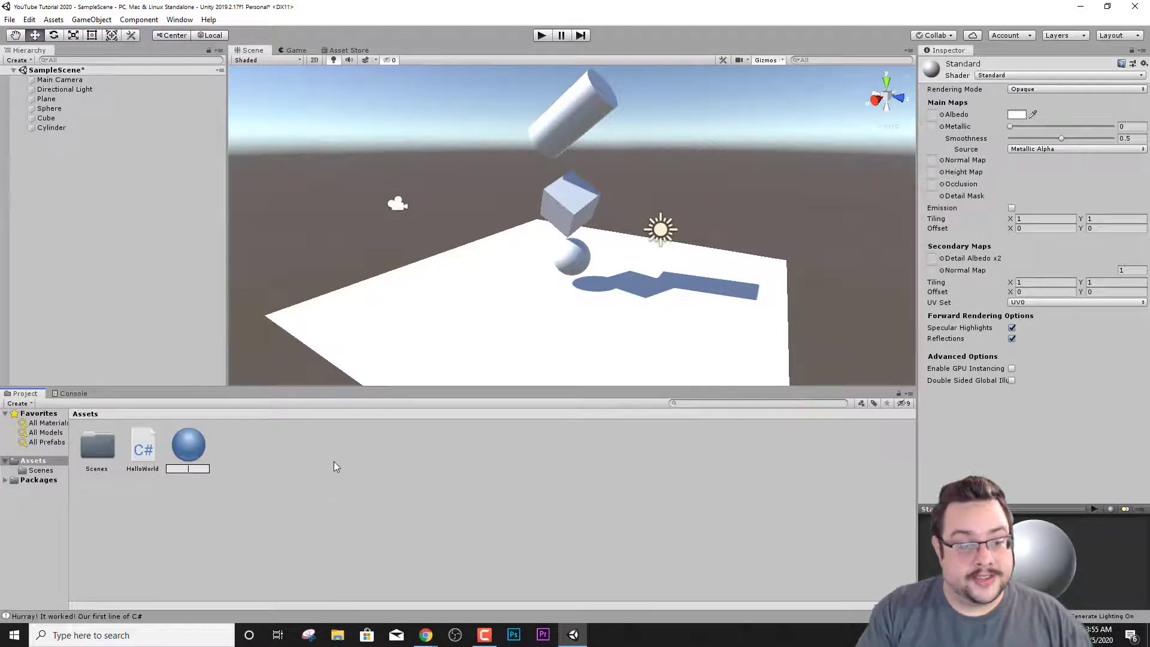
pyautogui.write('MatRed')
pyautogui.press('Return')
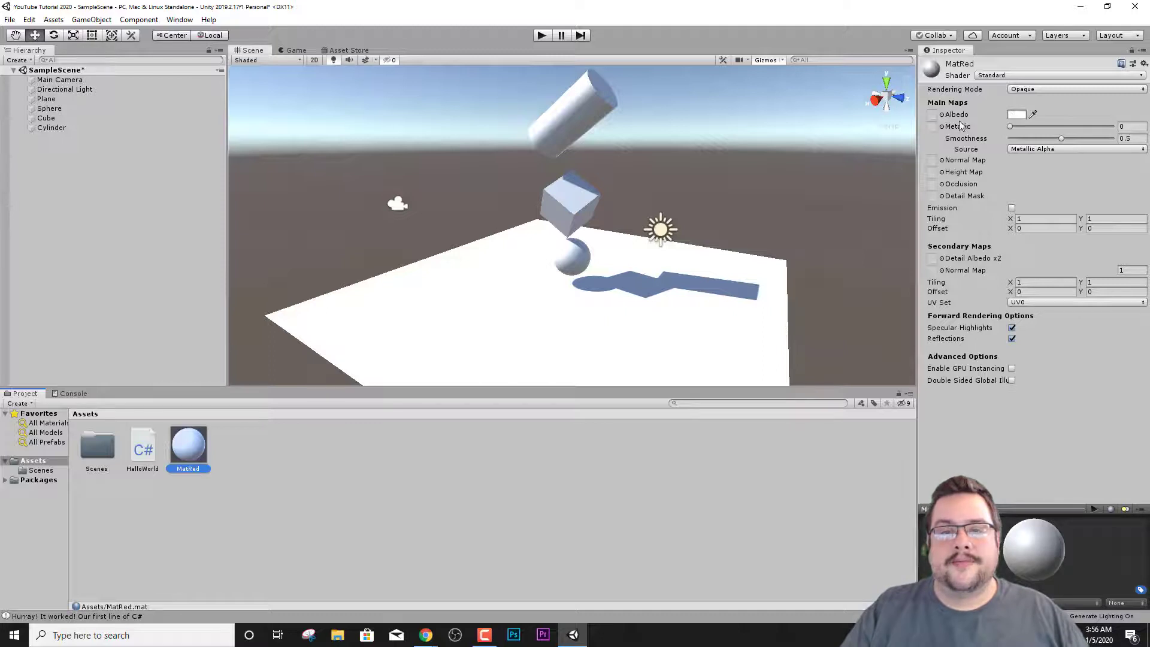
# Step: Set the MatRed material's Albedo colour to pure red, FF0000
pyautogui.click(1016, 115)
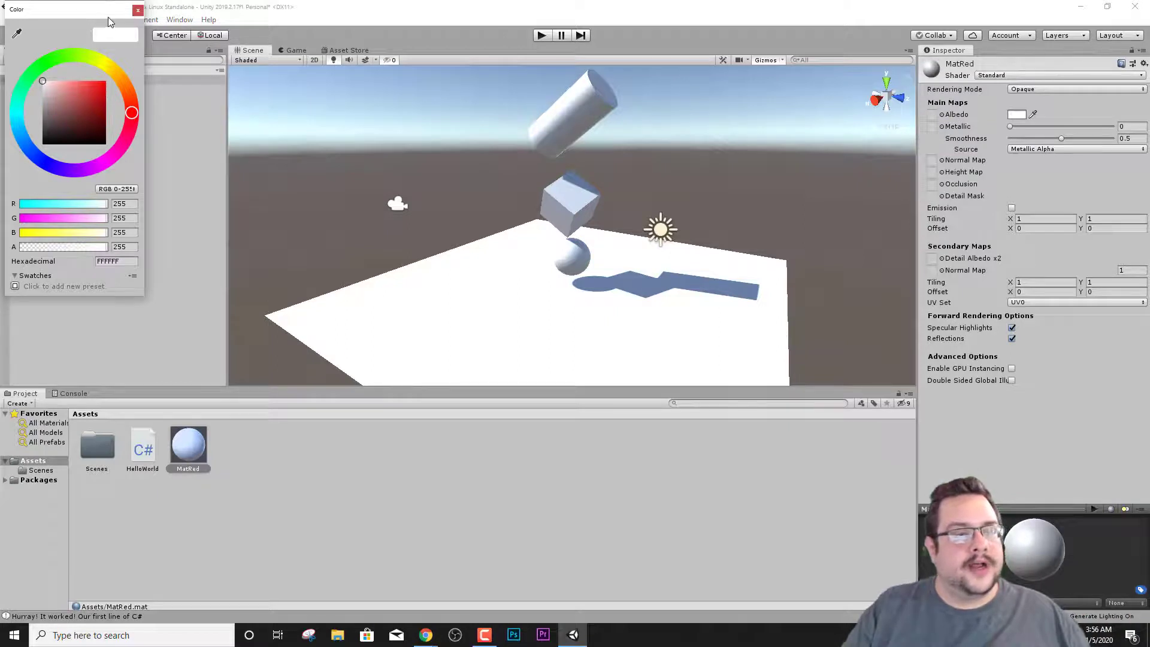
pyautogui.moveTo(108, 19); pyautogui.dragTo(280, 77)
pyautogui.moveTo(267, 159); pyautogui.dragTo(288, 137)
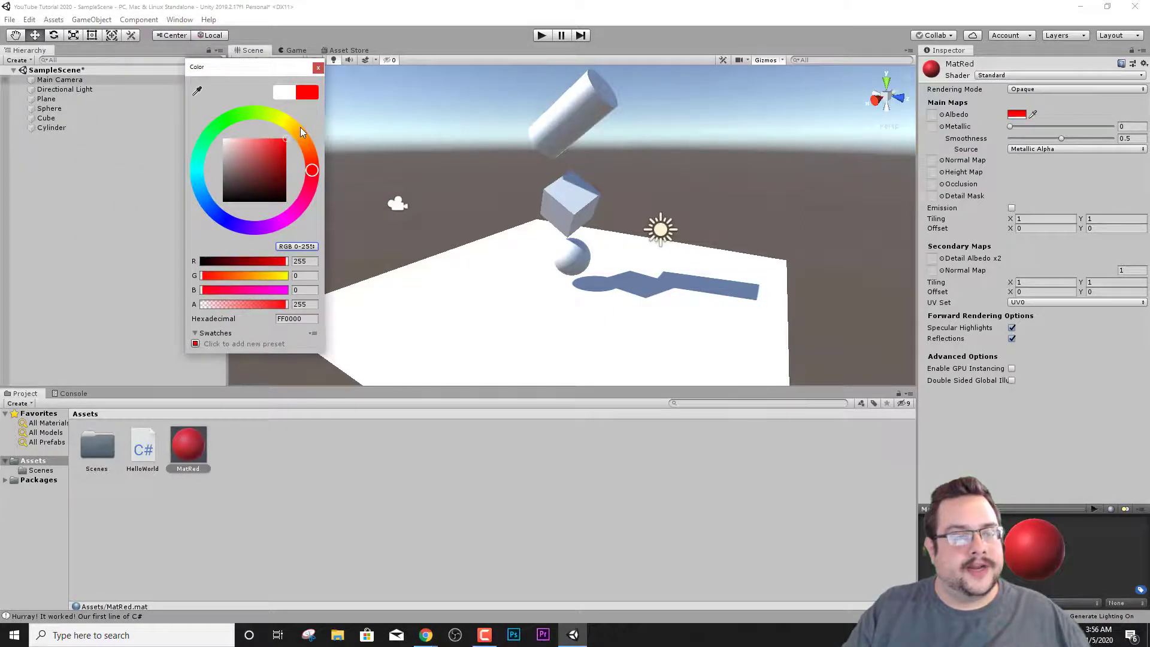
pyautogui.click(318, 67)
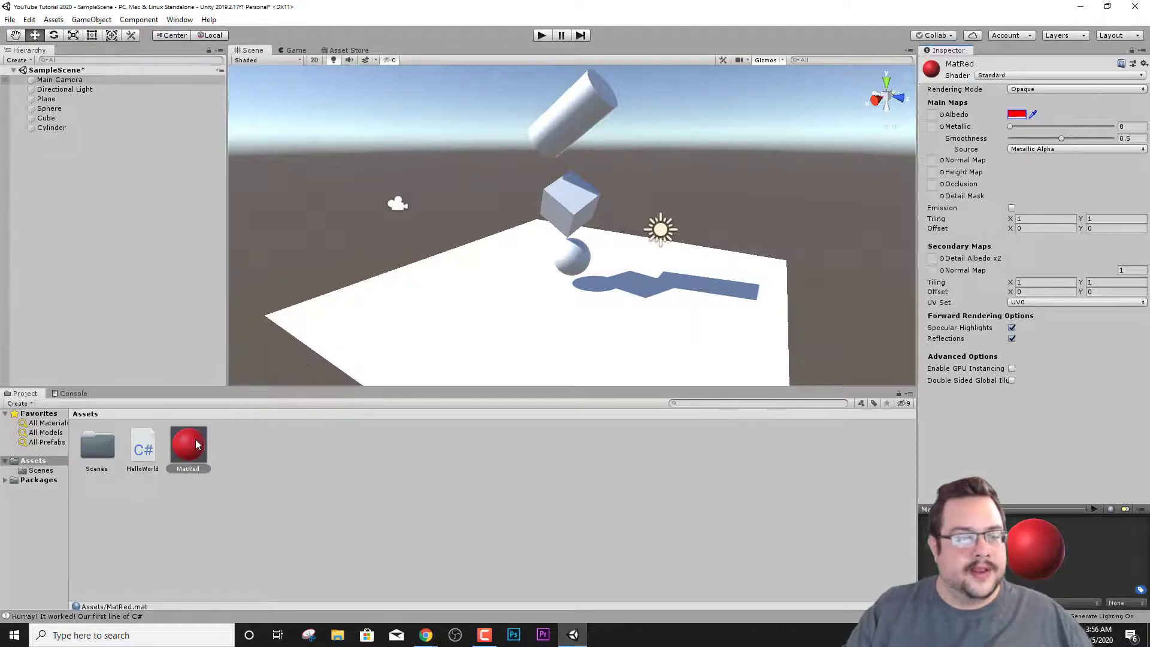
# Step: Apply the MatRed material to the sphere in the scene and inspect it up close
pyautogui.moveTo(195, 440); pyautogui.dragTo(561, 260)
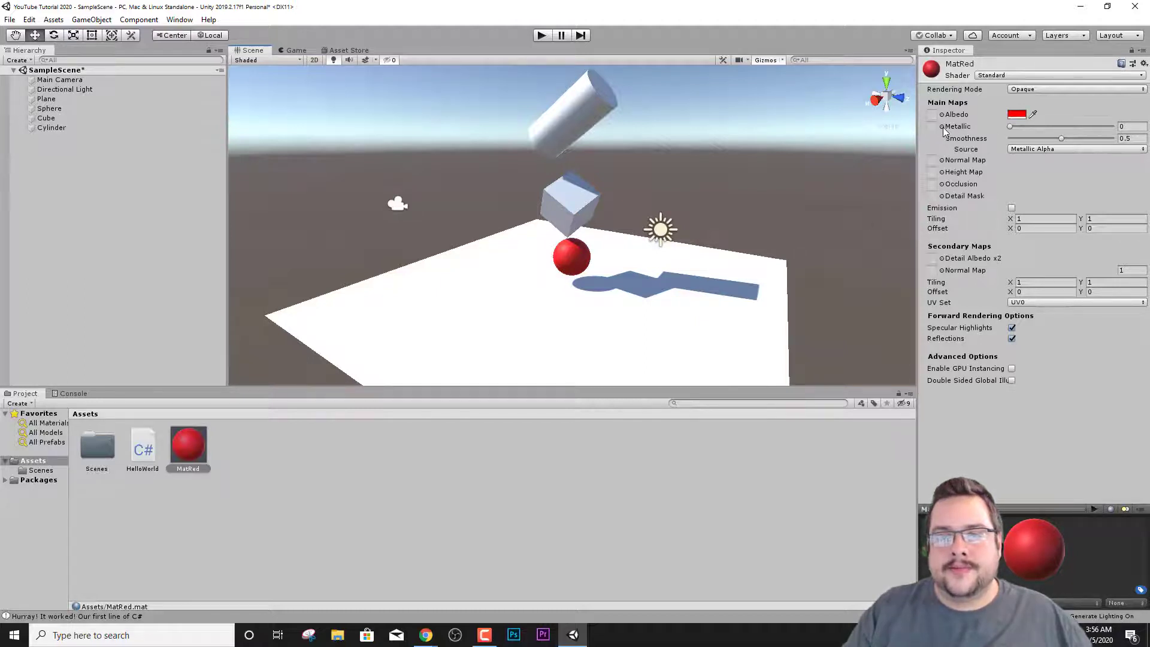
pyautogui.scroll(5, 749, 259)
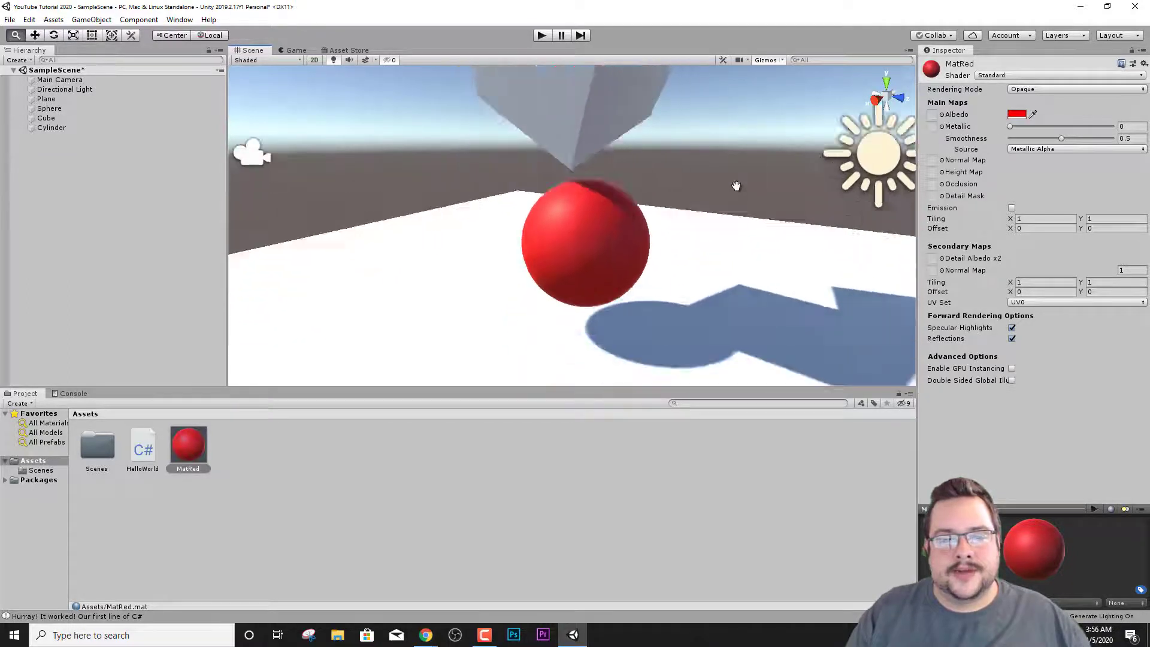
# Step: Raise MatRed's Metallic and Smoothness to 1 and examine the reflections on the sphere
pyautogui.moveTo(737, 186); pyautogui.dragTo(701, 187, button='middle')
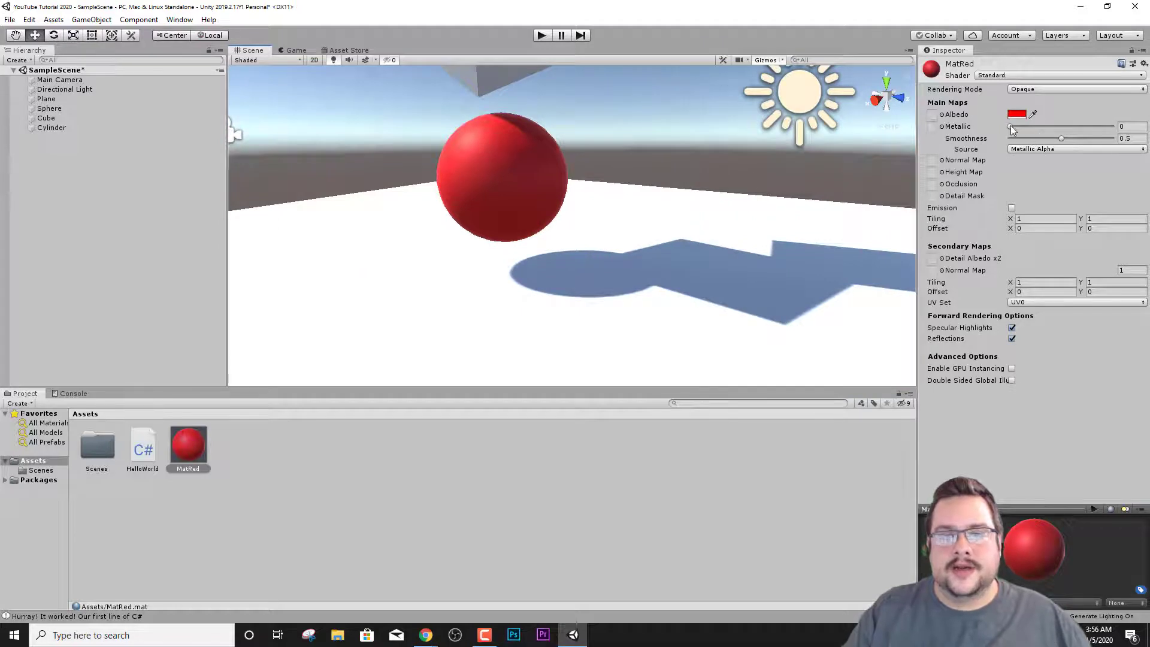
pyautogui.moveTo(1010, 127); pyautogui.dragTo(1133, 124)
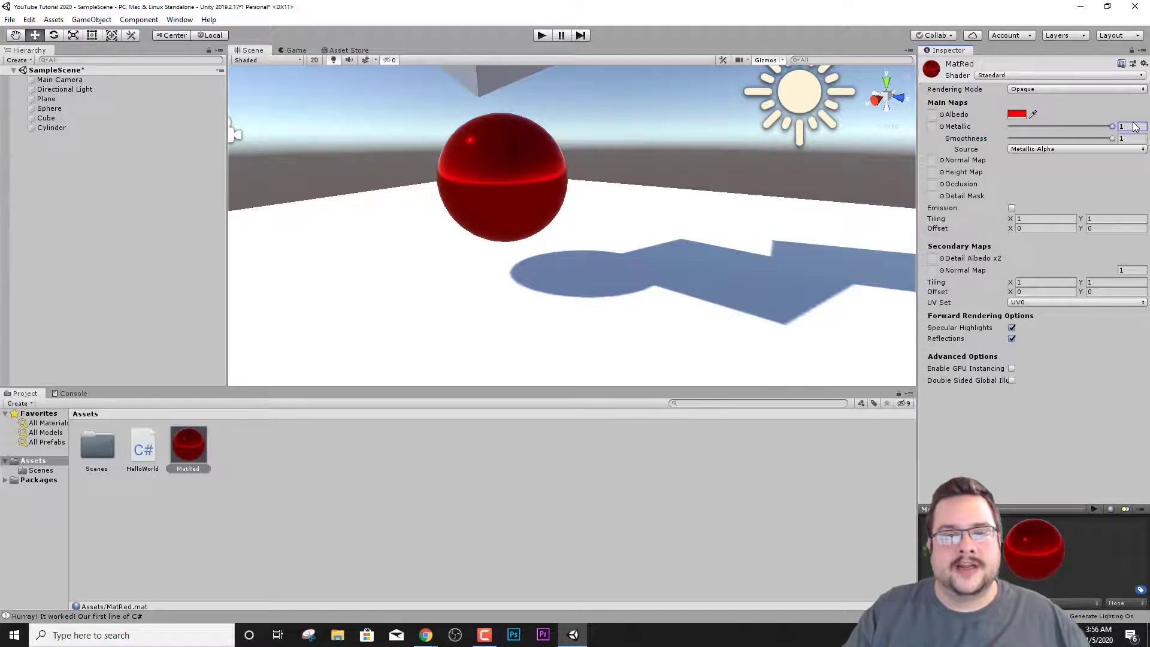
pyautogui.moveTo(549, 180); pyautogui.dragTo(609, 174, button='right')
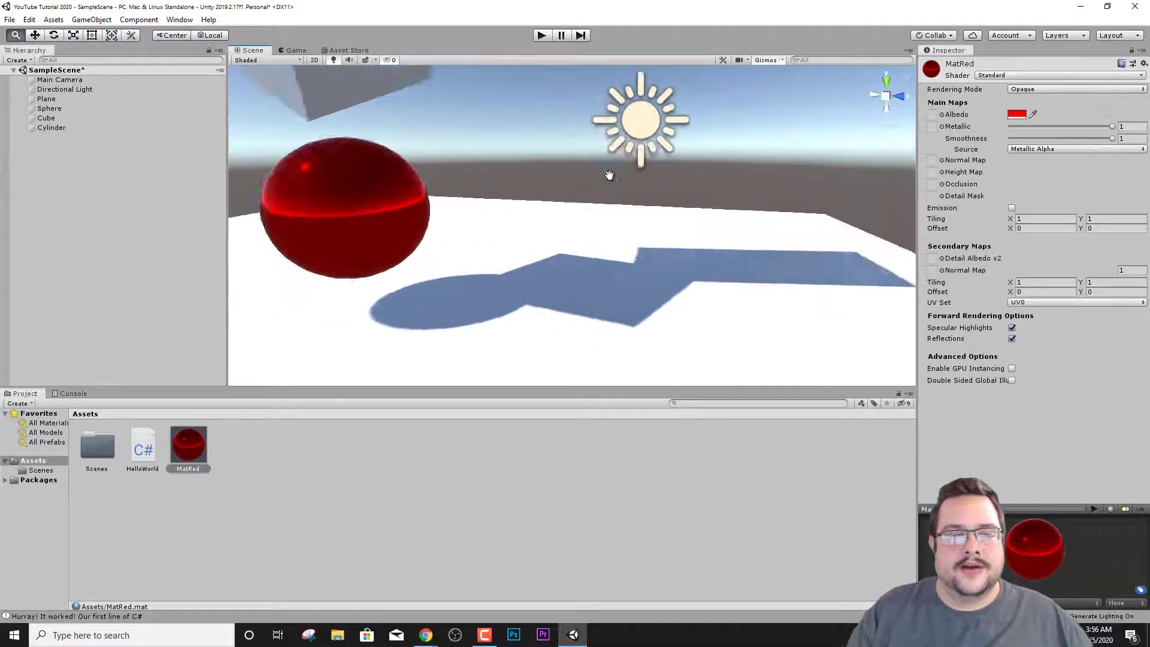
pyautogui.moveTo(608, 175); pyautogui.dragTo(650, 167, button='middle')
pyautogui.scroll(2, 648, 169)
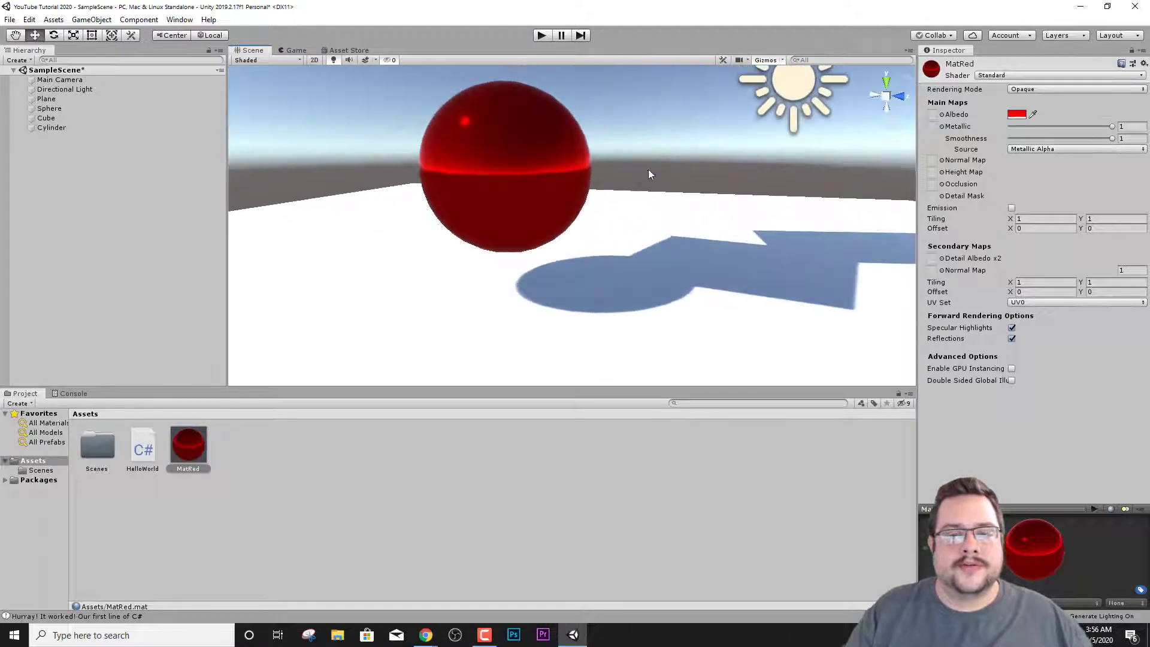
pyautogui.moveTo(649, 169); pyautogui.dragTo(623, 169, button='right')
pyautogui.scroll(-2, 698, 159)
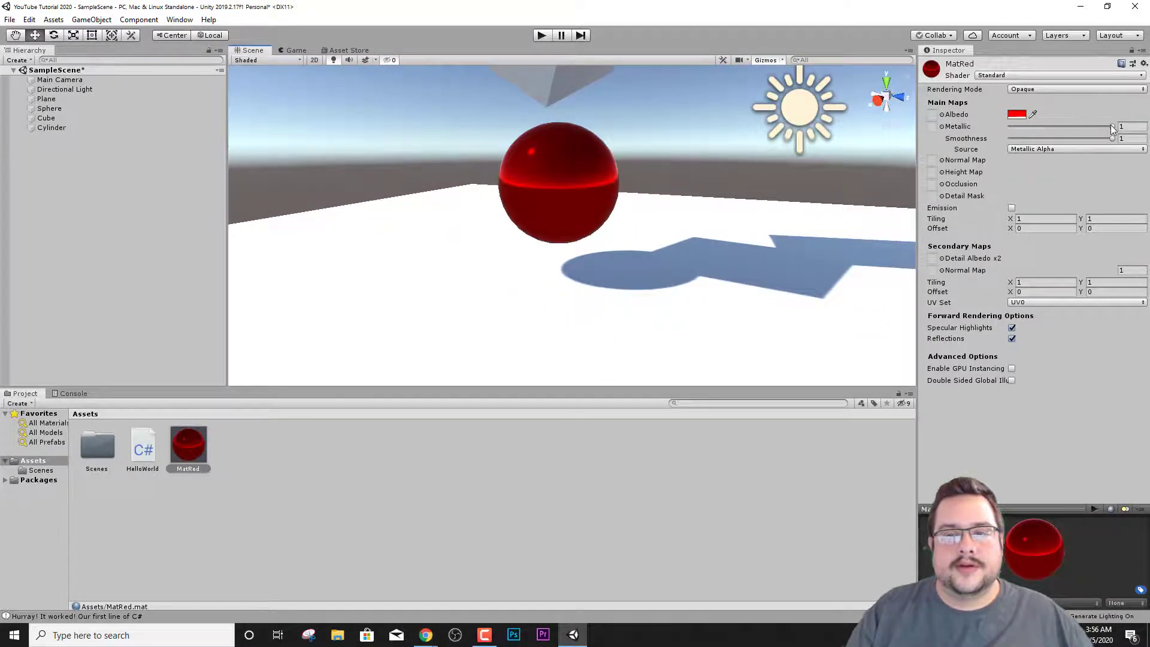
# Step: Set MatRed's Metallic to about 0.088 and its Smoothness to about 0.748
pyautogui.moveTo(1110, 126); pyautogui.dragTo(1010, 126)
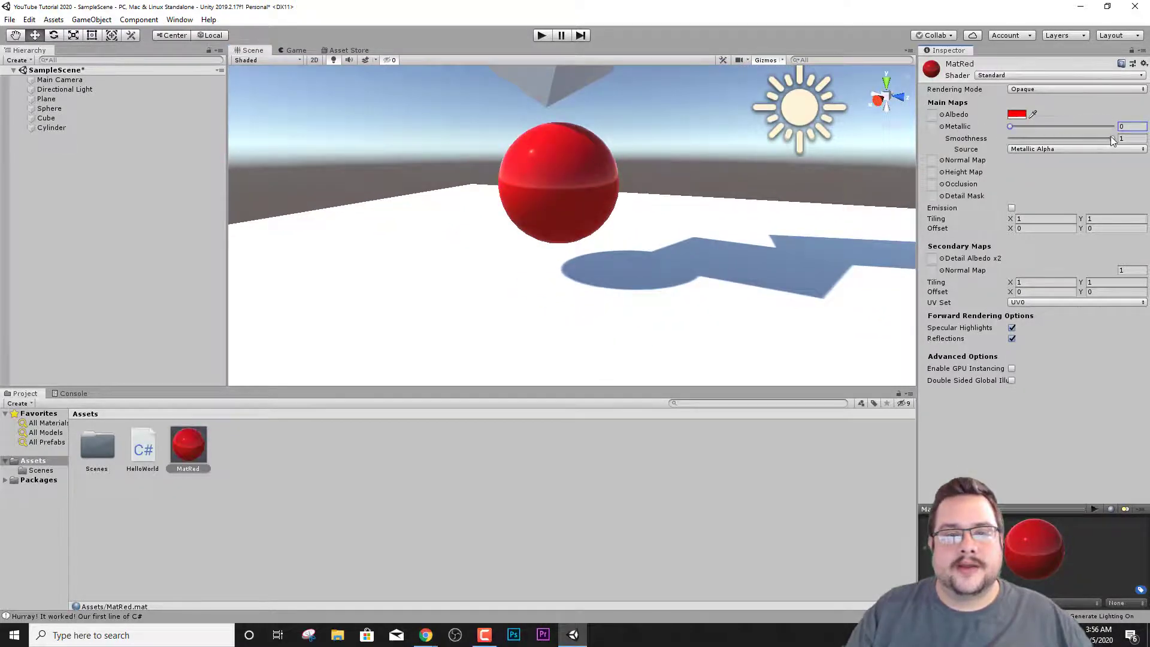
pyautogui.moveTo(1111, 139)
pyautogui.mouseDown()
pyautogui.moveTo(1069, 143)
pyautogui.moveTo(1089, 142)
pyautogui.mouseUp()
pyautogui.moveTo(1010, 124); pyautogui.dragTo(1018, 125)
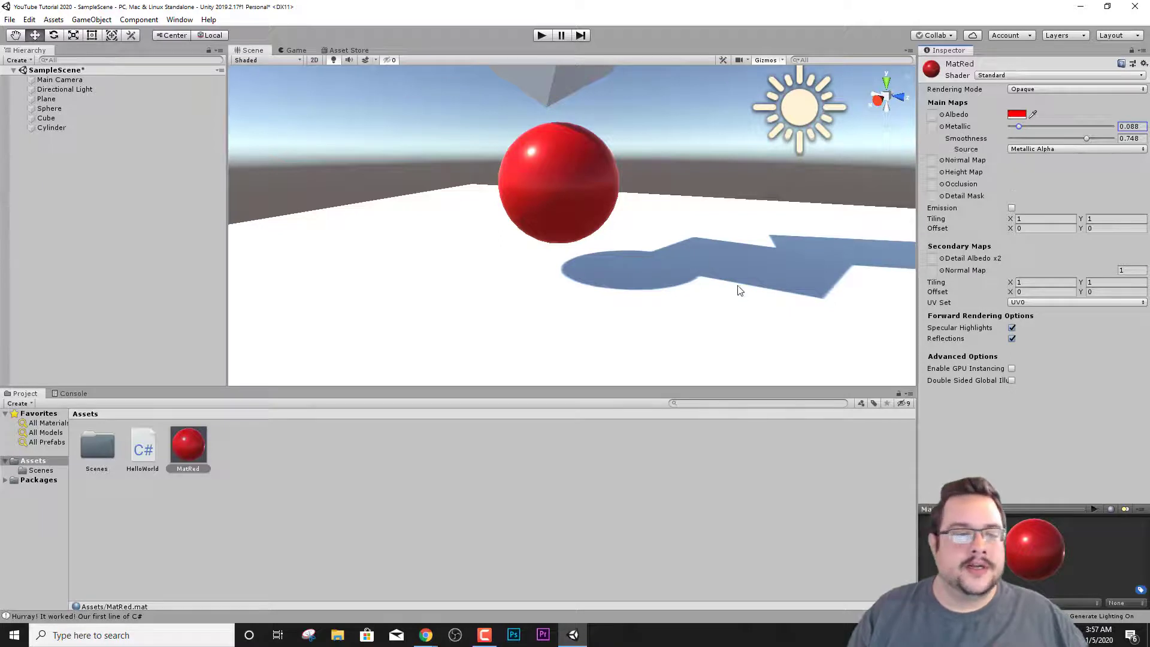
pyautogui.click(246, 478)
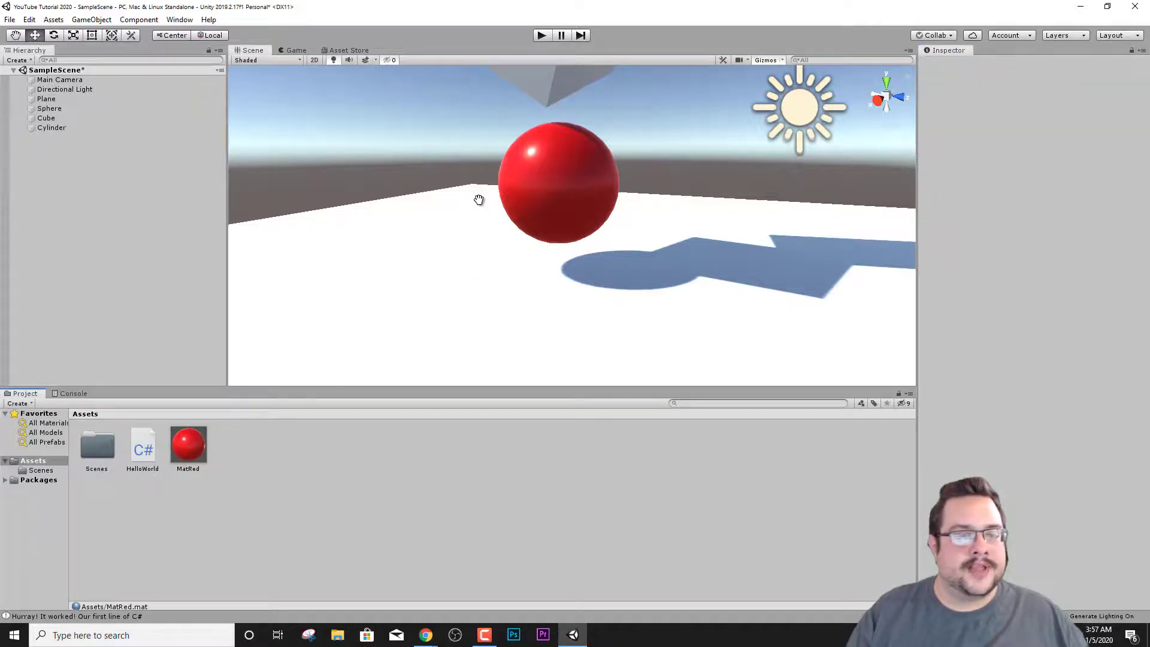
# Step: Create another material in the Assets folder and name it MatBlue
pyautogui.keyDown('alt'); pyautogui.moveTo(478, 198); pyautogui.dragTo(494, 247); pyautogui.keyUp('alt')
pyautogui.scroll(-4, 494, 246)
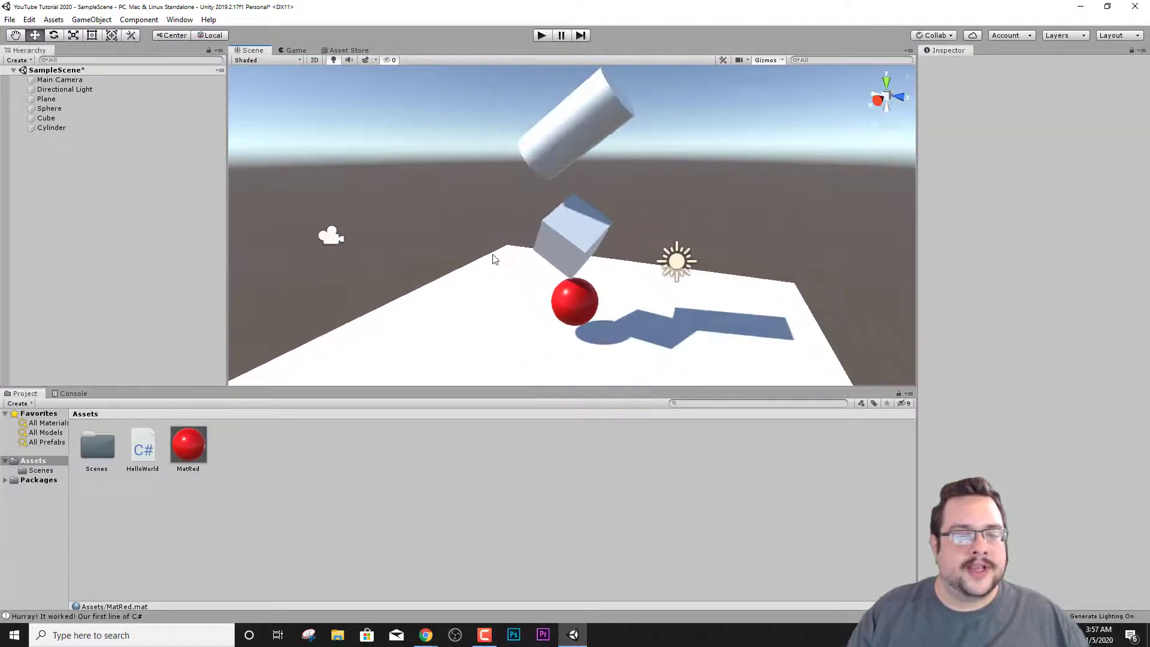
pyautogui.rightClick(254, 458)
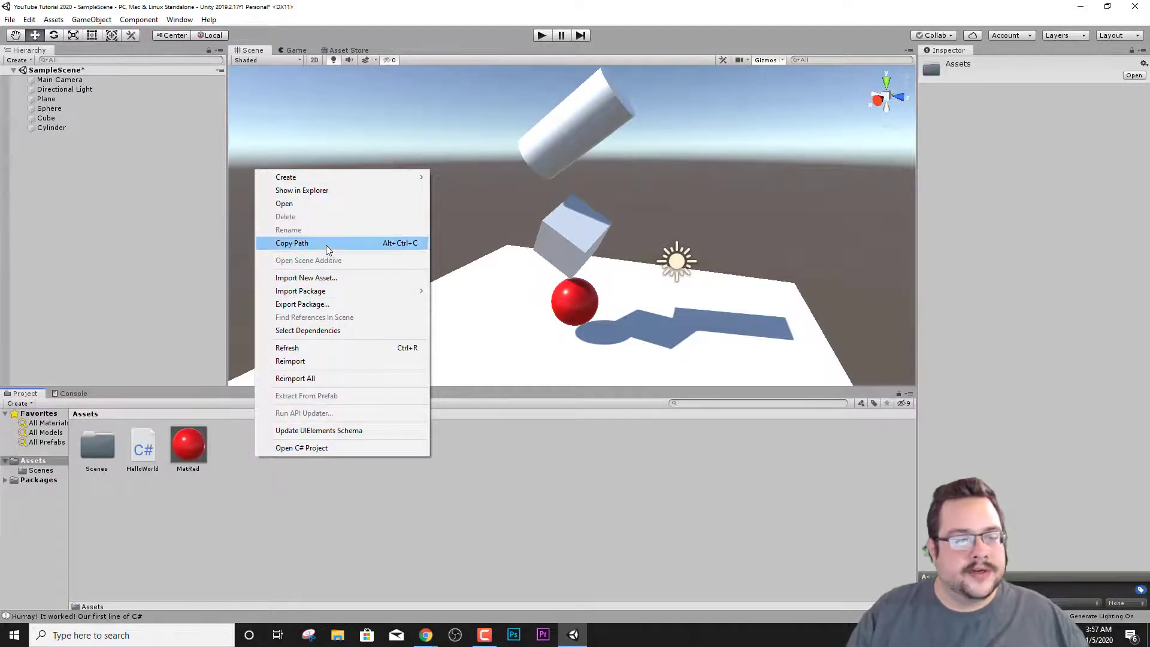
pyautogui.moveTo(317, 177)
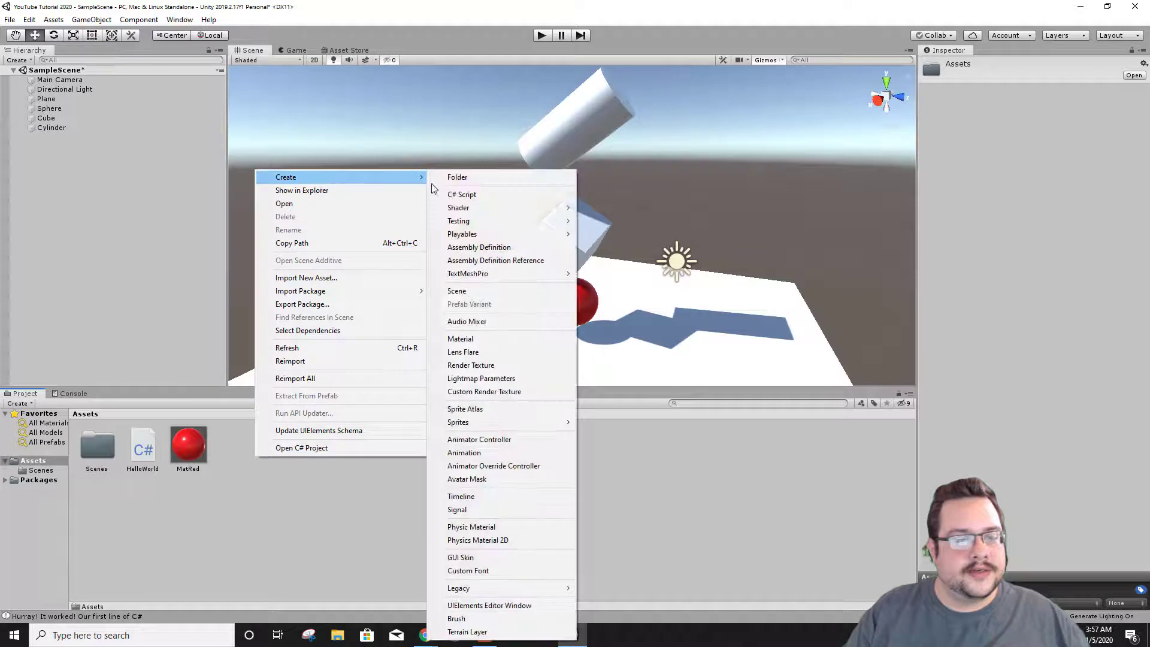
pyautogui.click(476, 338)
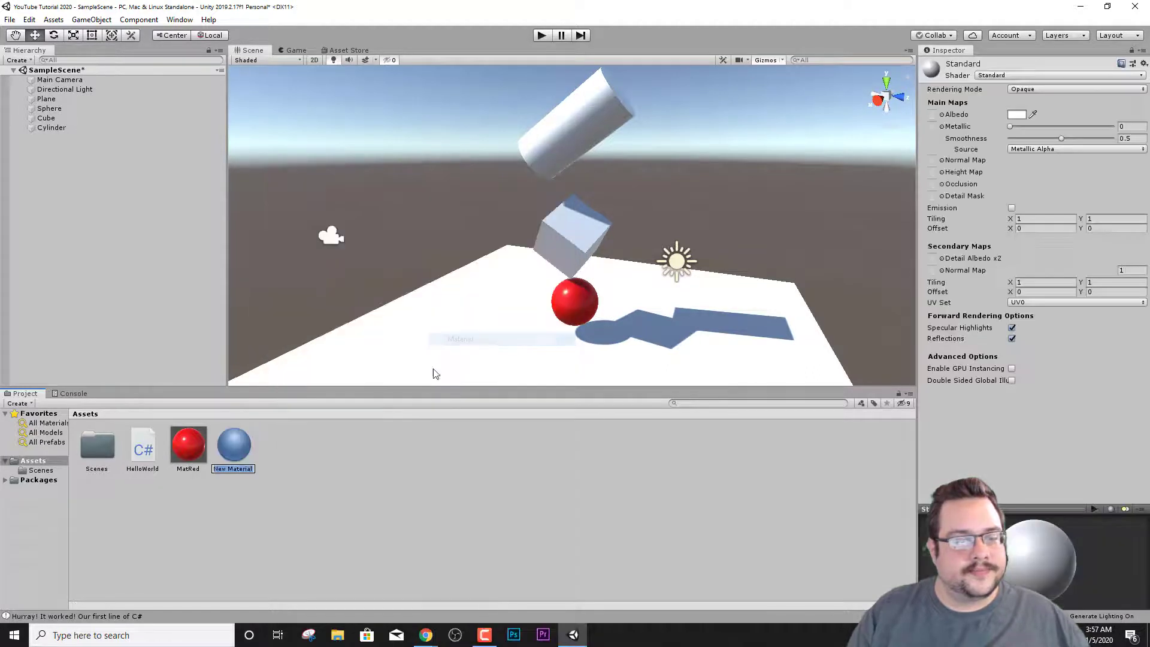
pyautogui.write('MatBlue')
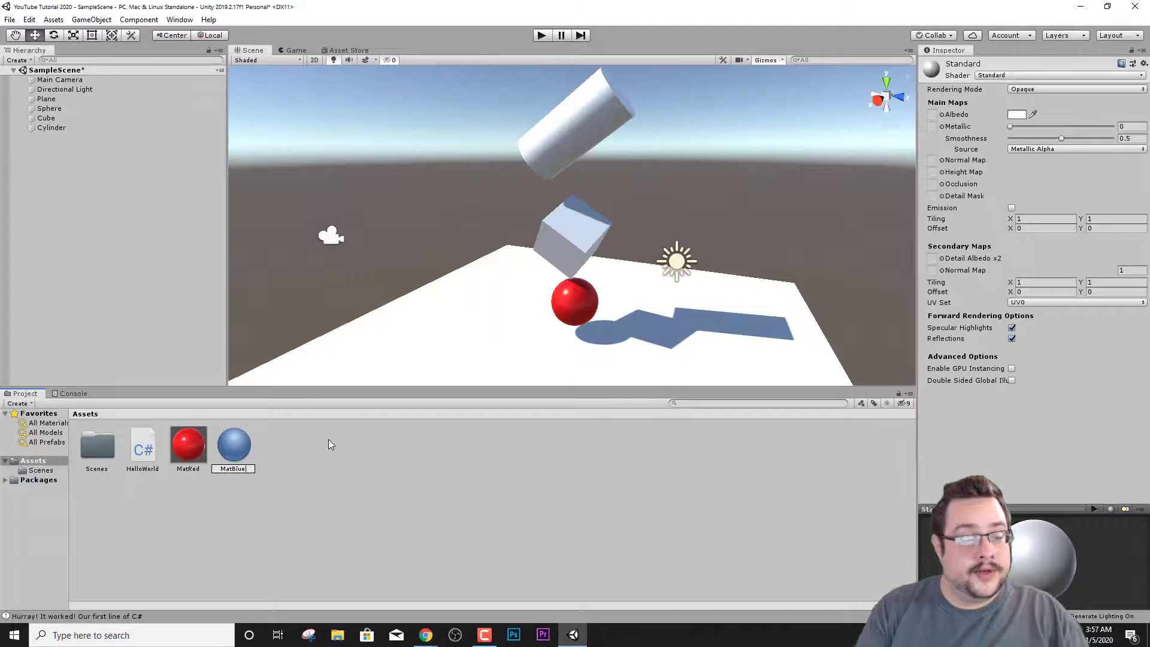
pyautogui.press('Return')
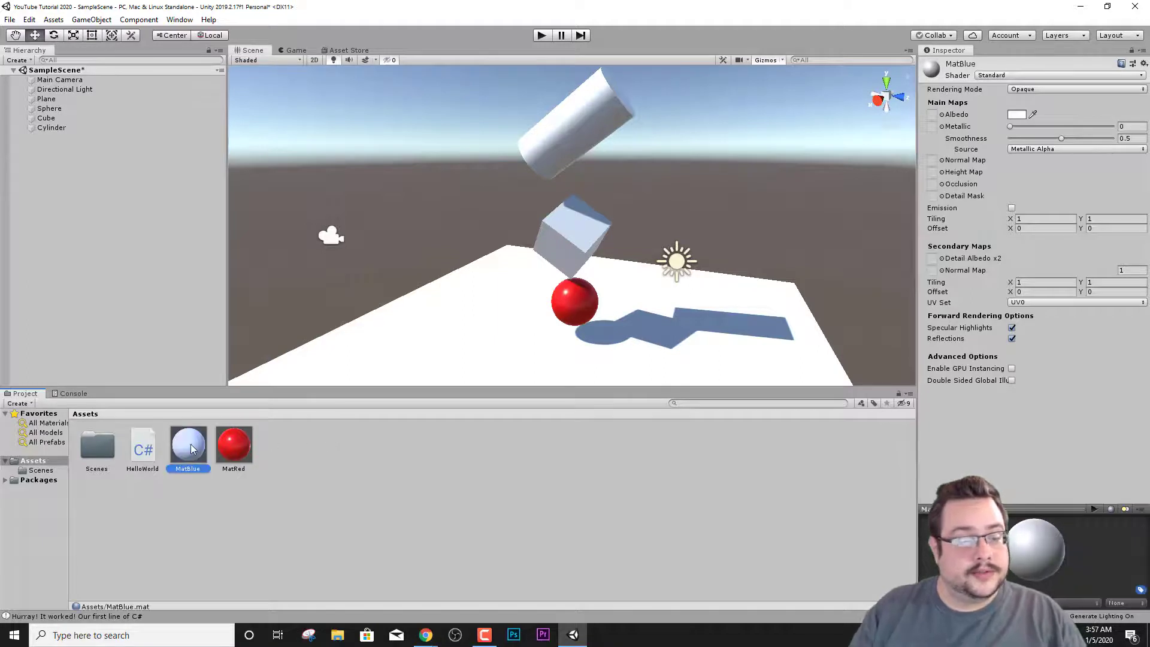
# Step: Set the MatBlue material's Albedo colour to pure blue, 0000FF
pyautogui.click(1017, 114)
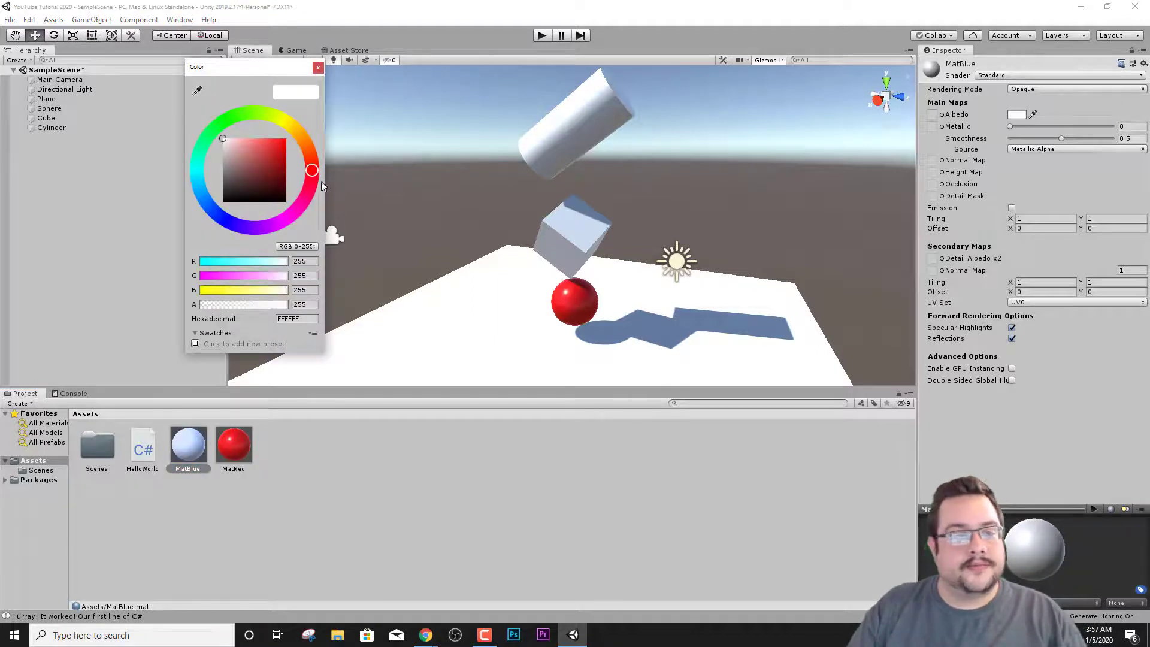
pyautogui.click(216, 213)
pyautogui.moveTo(269, 143); pyautogui.dragTo(299, 133)
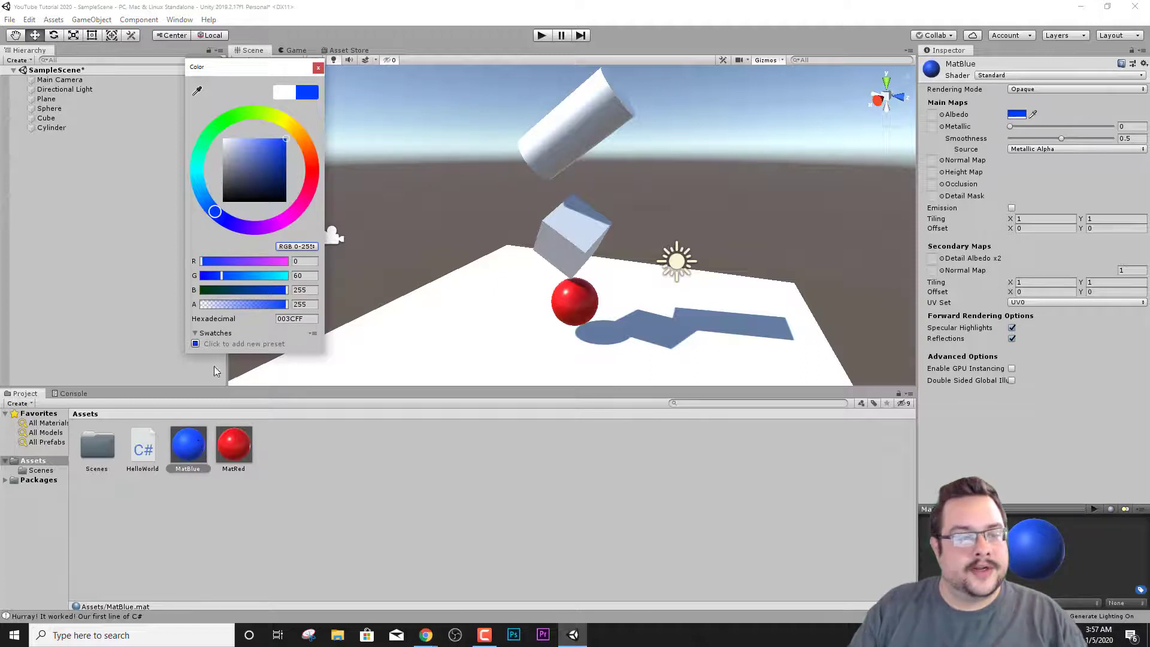
pyautogui.moveTo(222, 275); pyautogui.dragTo(200, 276)
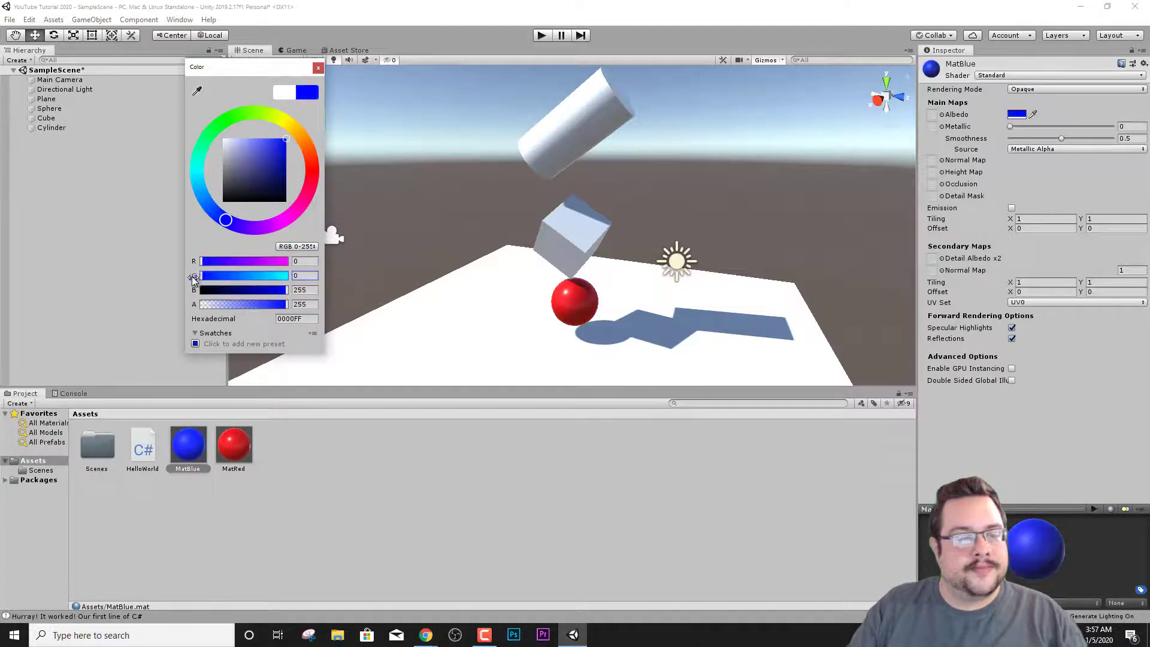
# Step: Apply MatBlue to the cube and set the material's Metallic to about 0.345 and Smoothness to about 0.576
pyautogui.click(188, 445)
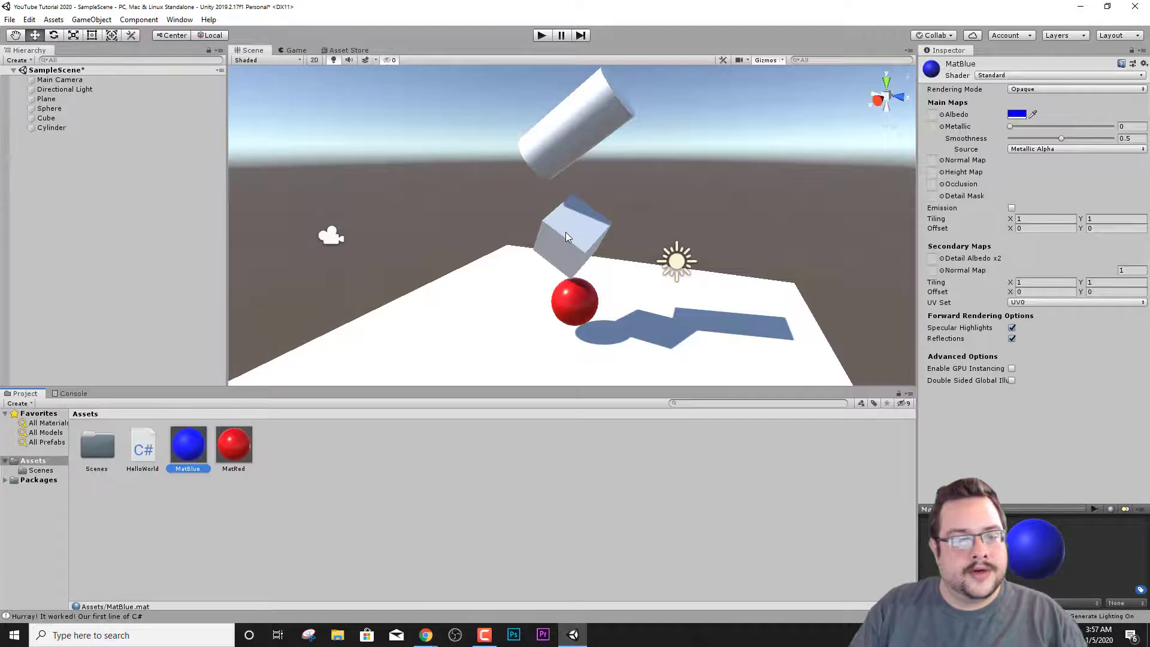
pyautogui.moveTo(203, 442); pyautogui.dragTo(569, 232)
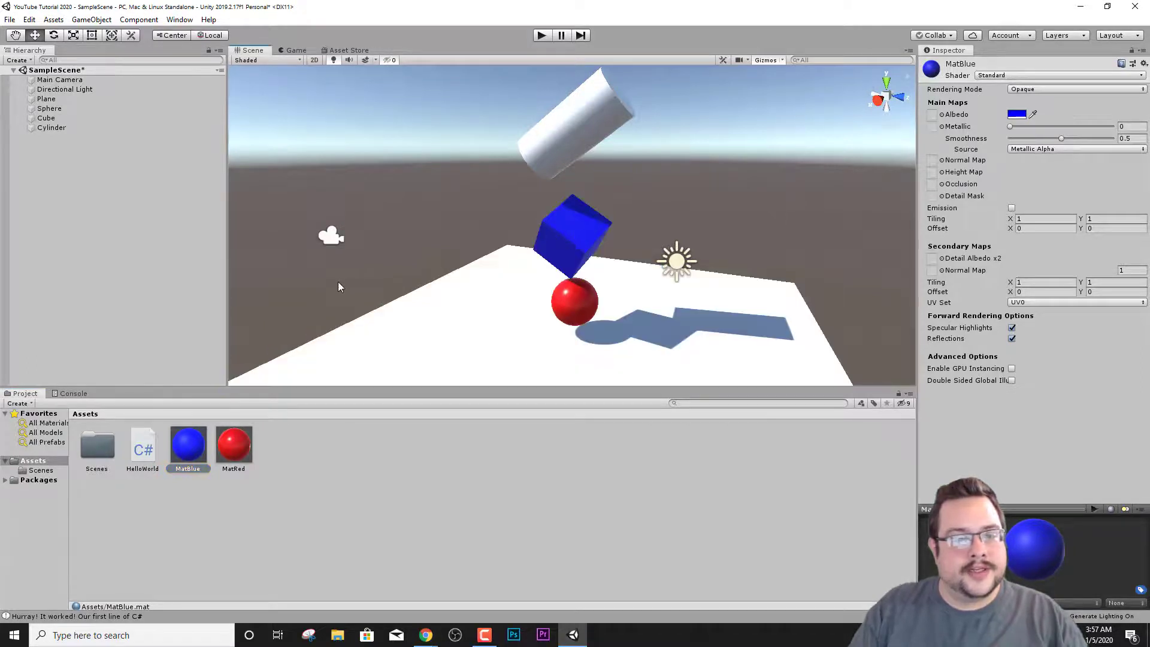
pyautogui.moveTo(1011, 127); pyautogui.dragTo(1068, 141)
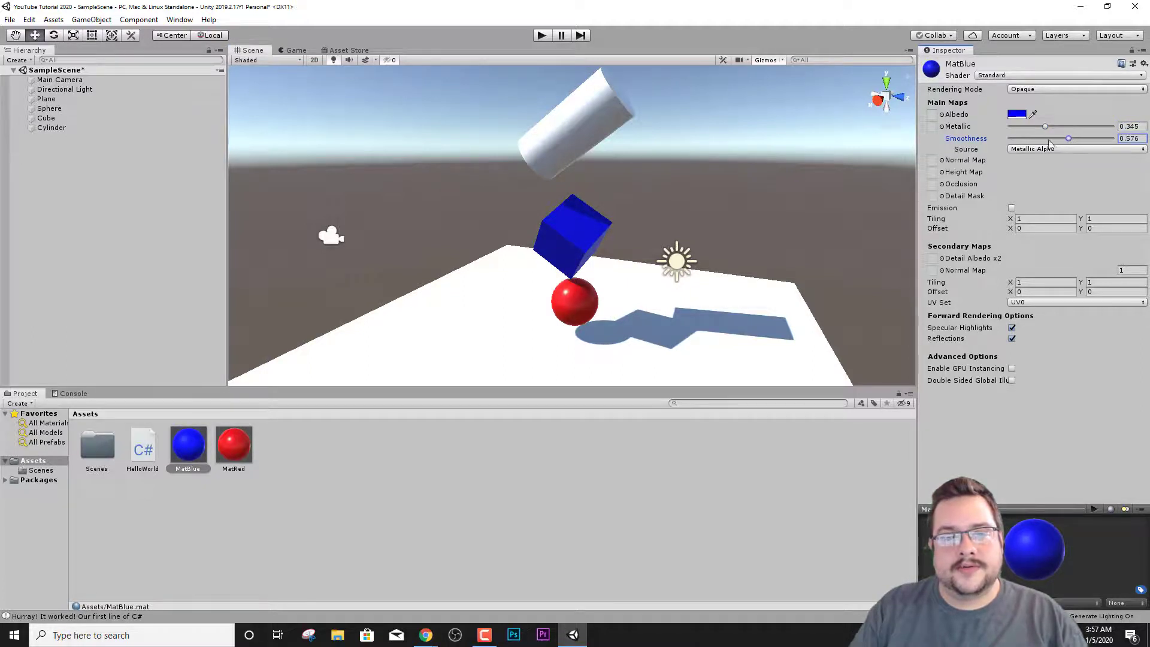
# Step: Create a third material in the Assets folder and name it MatGreen
pyautogui.rightClick(336, 455)
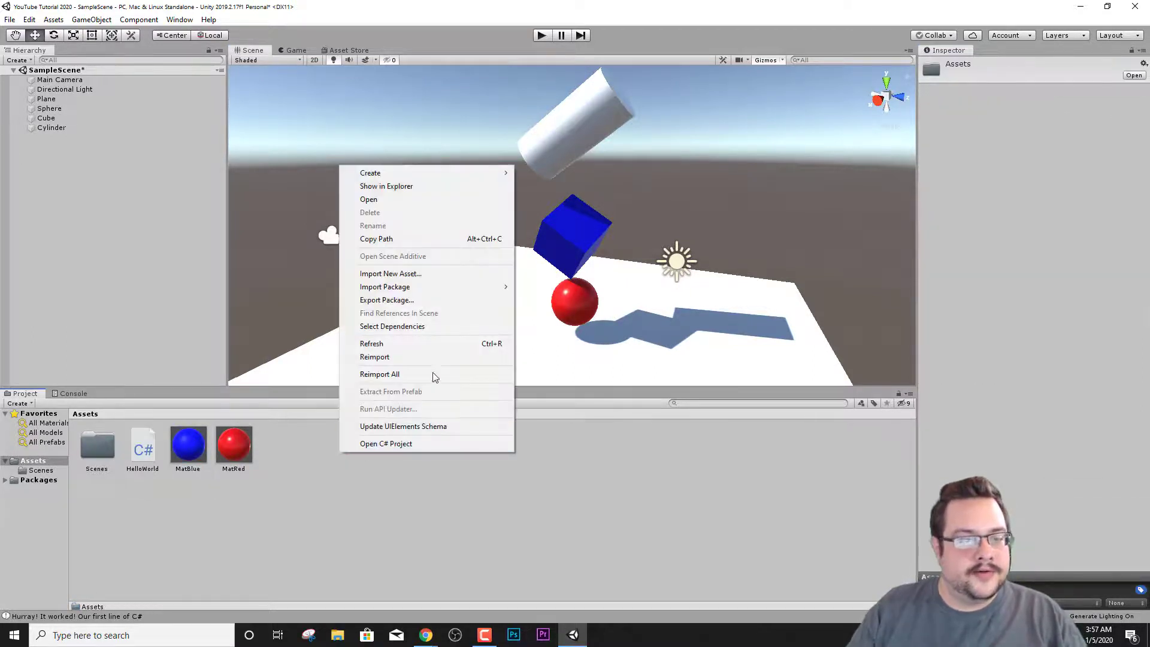
pyautogui.moveTo(432, 173)
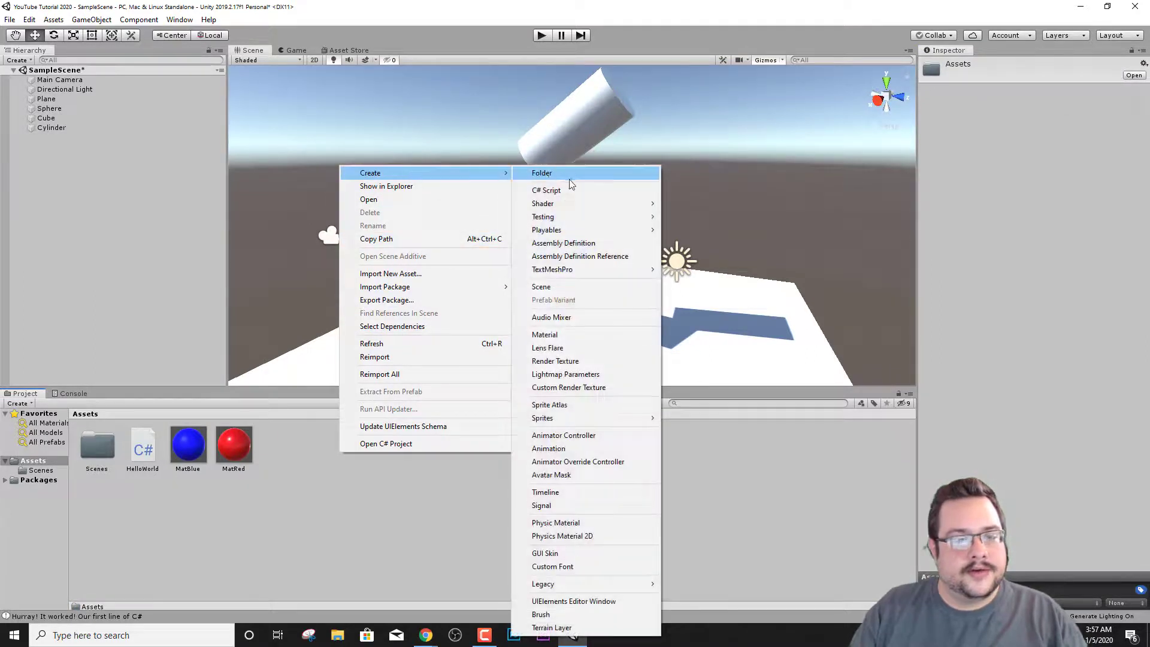
pyautogui.click(573, 335)
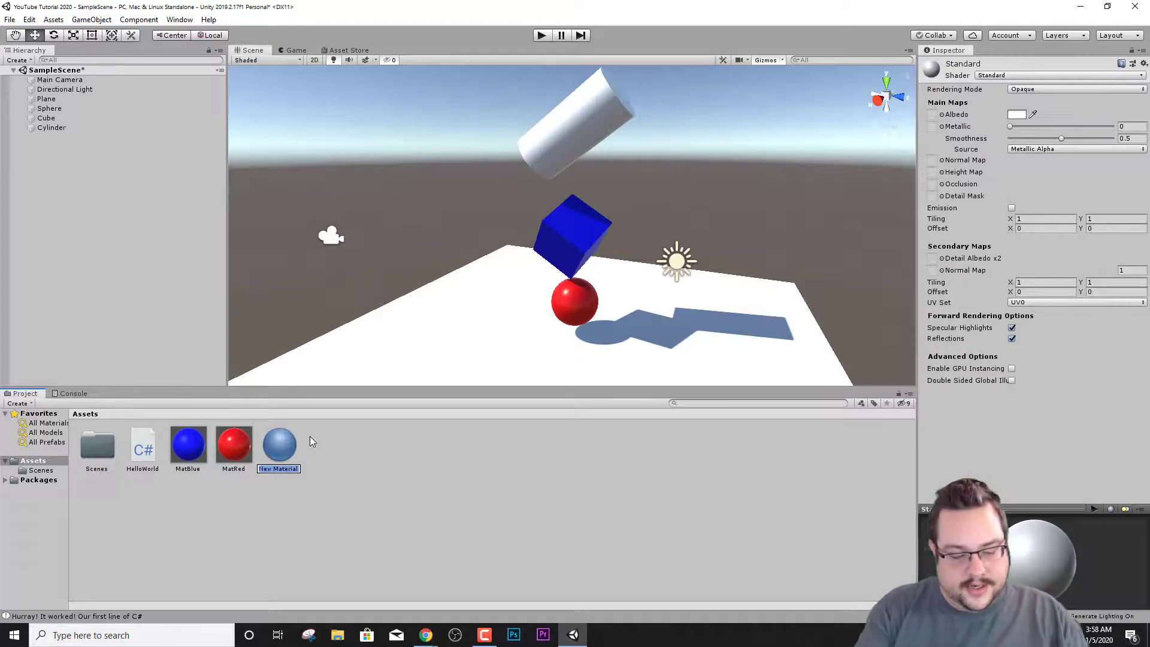
pyautogui.write('MatGreen')
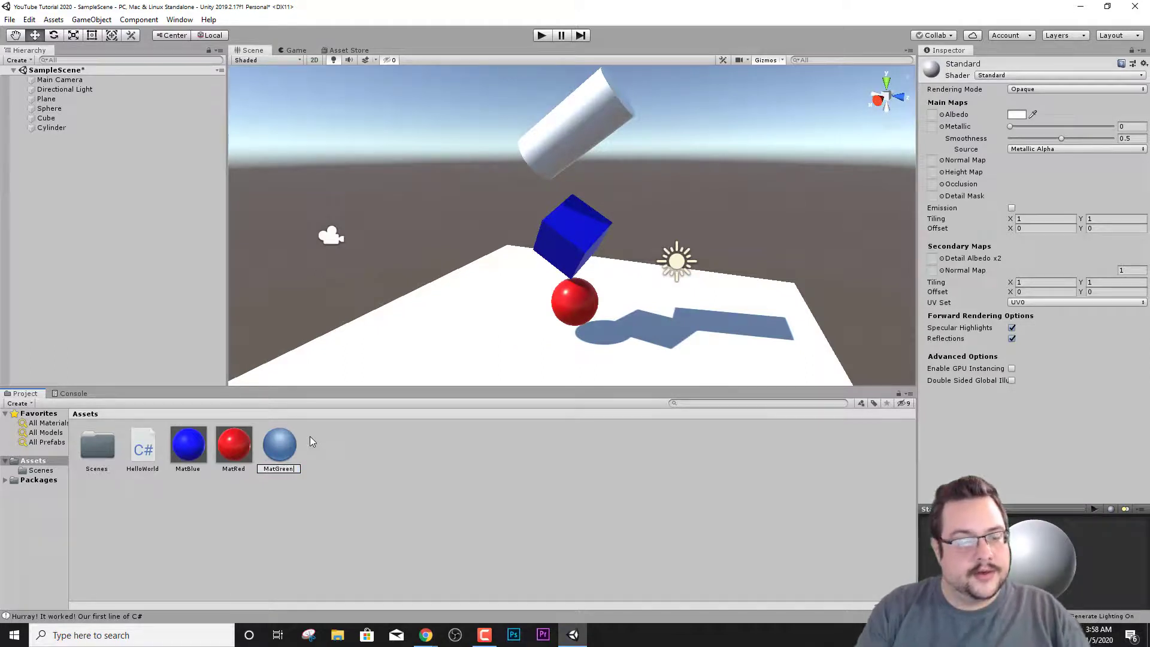
pyautogui.press('Return')
# Step: Set the MatGreen material's Albedo colour to pure green, 00FF00
pyautogui.click(1017, 114)
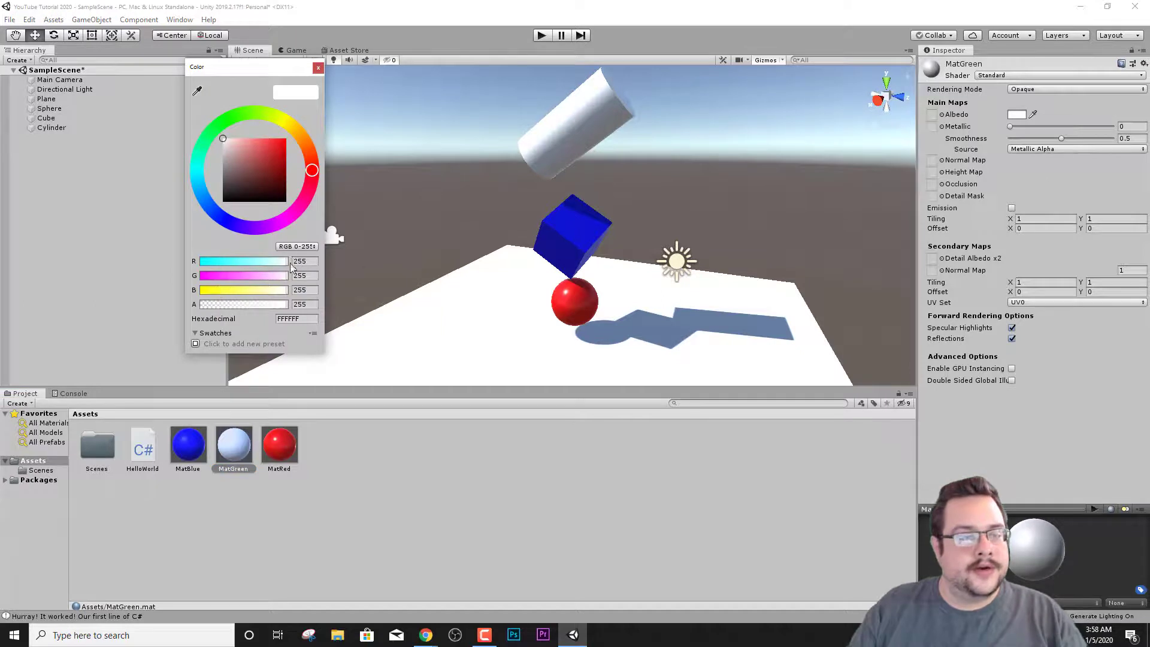
pyautogui.moveTo(291, 264); pyautogui.dragTo(201, 264)
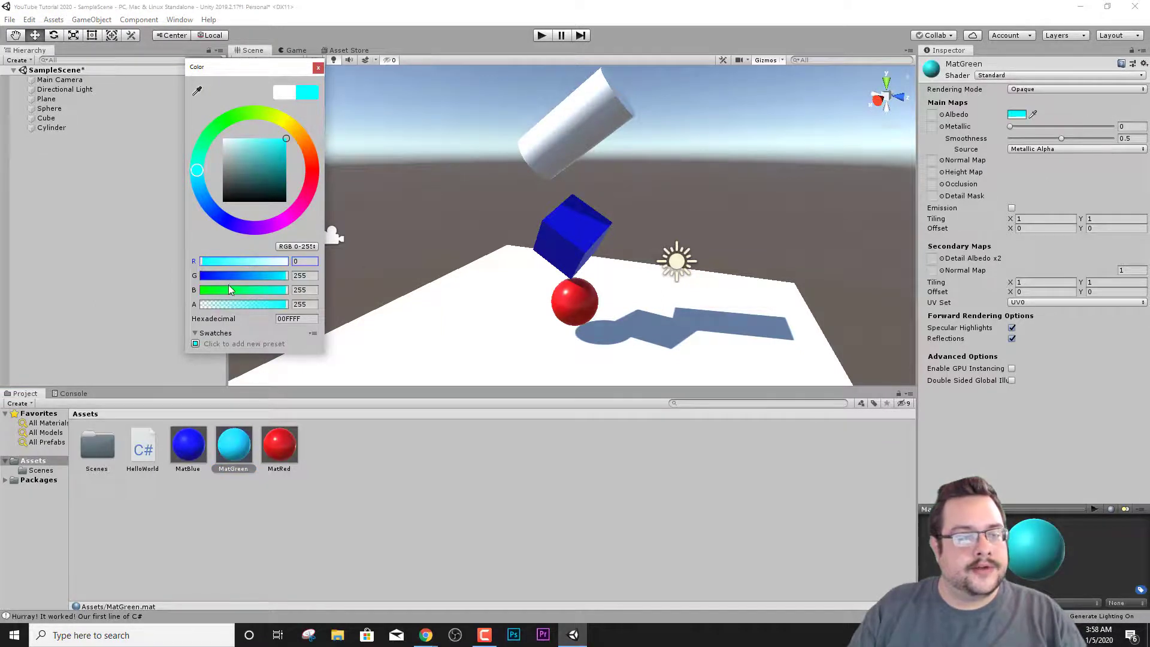
pyautogui.moveTo(269, 275); pyautogui.dragTo(160, 279)
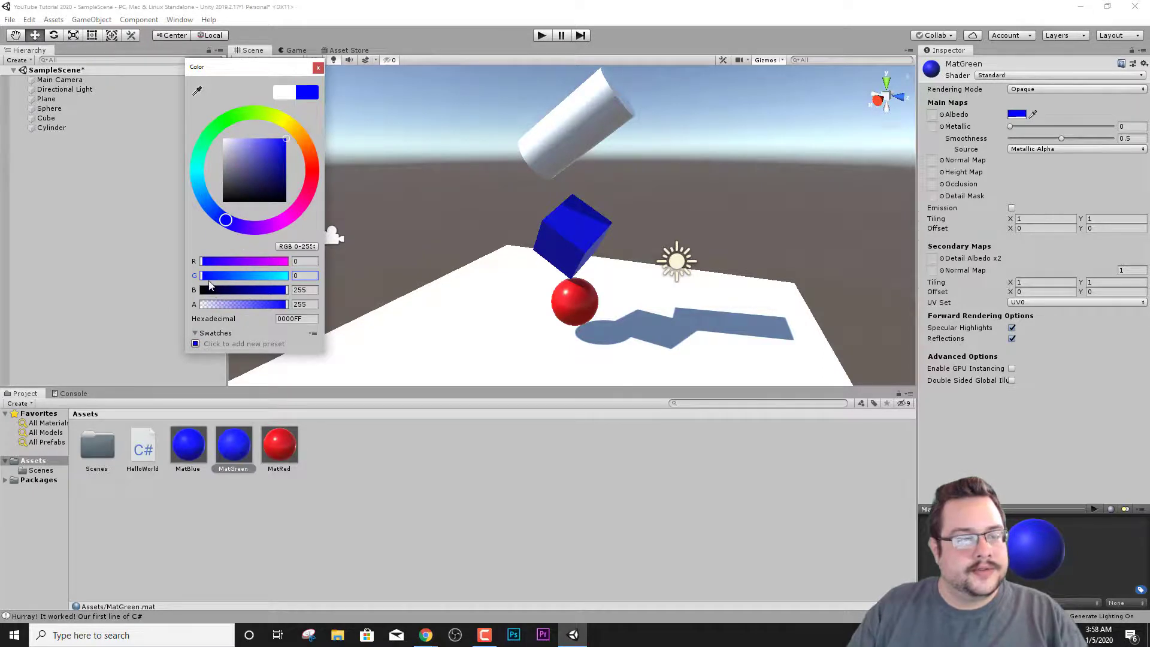
pyautogui.moveTo(203, 275); pyautogui.dragTo(190, 296)
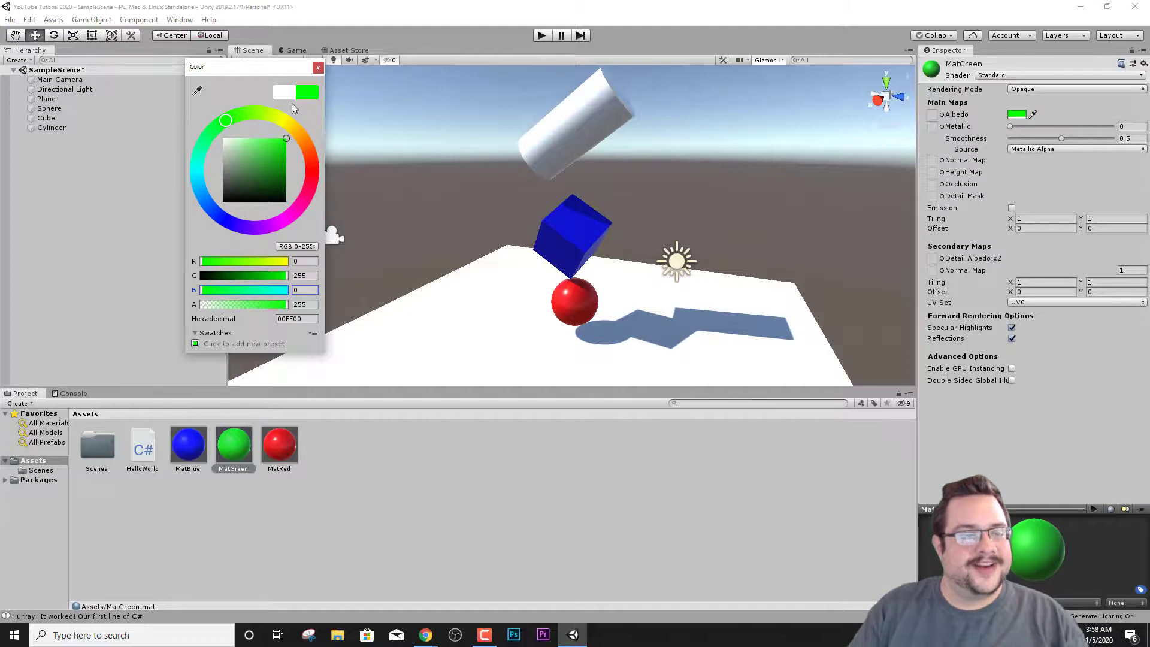
pyautogui.click(318, 67)
# Step: Apply MatGreen to the cylinder and set the material's Metallic to about 0.526
pyautogui.moveTo(234, 444); pyautogui.dragTo(573, 164)
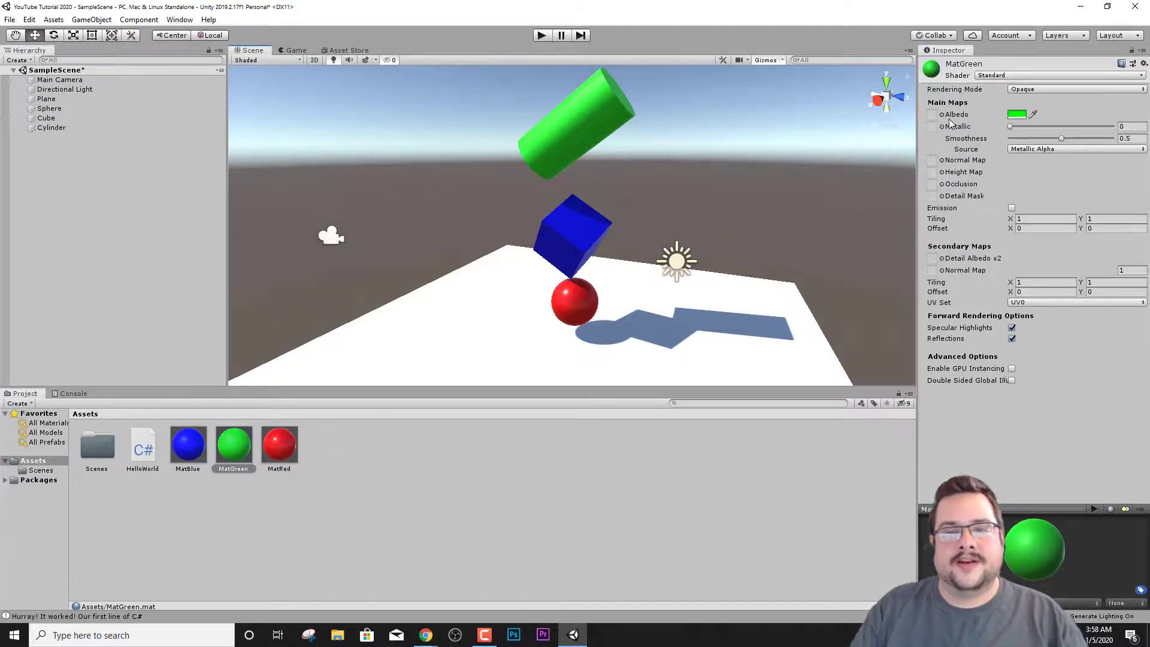
pyautogui.moveTo(1010, 127); pyautogui.dragTo(1067, 128)
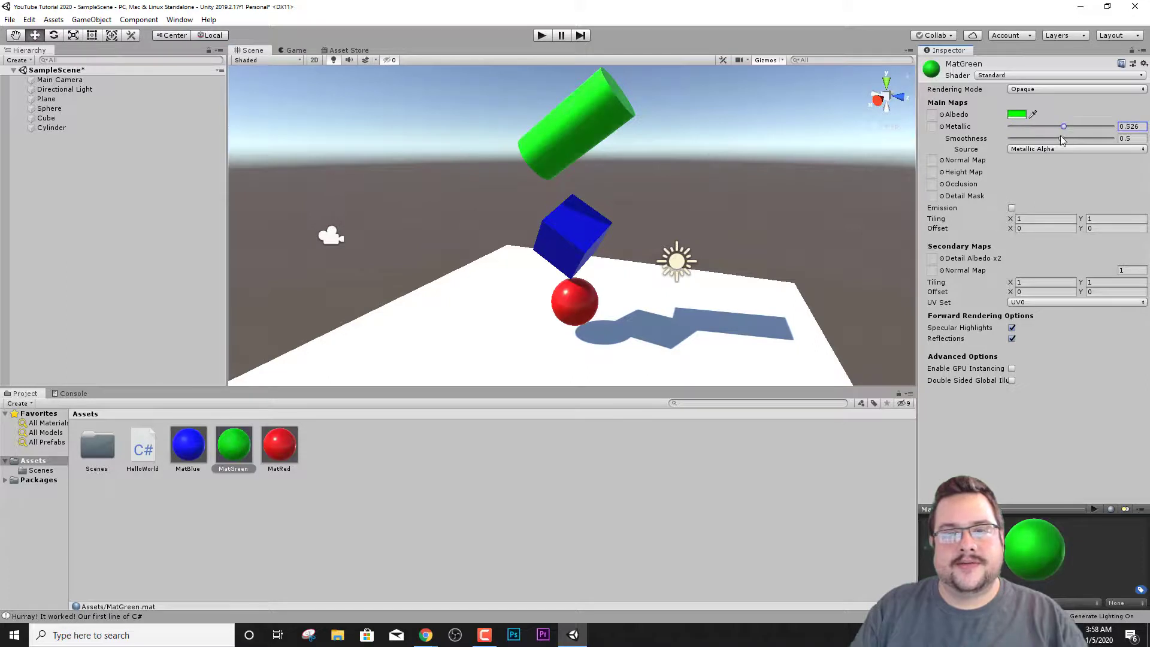
# Step: Run the scene in play mode to watch the coloured shapes fall and collide, and stop play
pyautogui.click(545, 34)
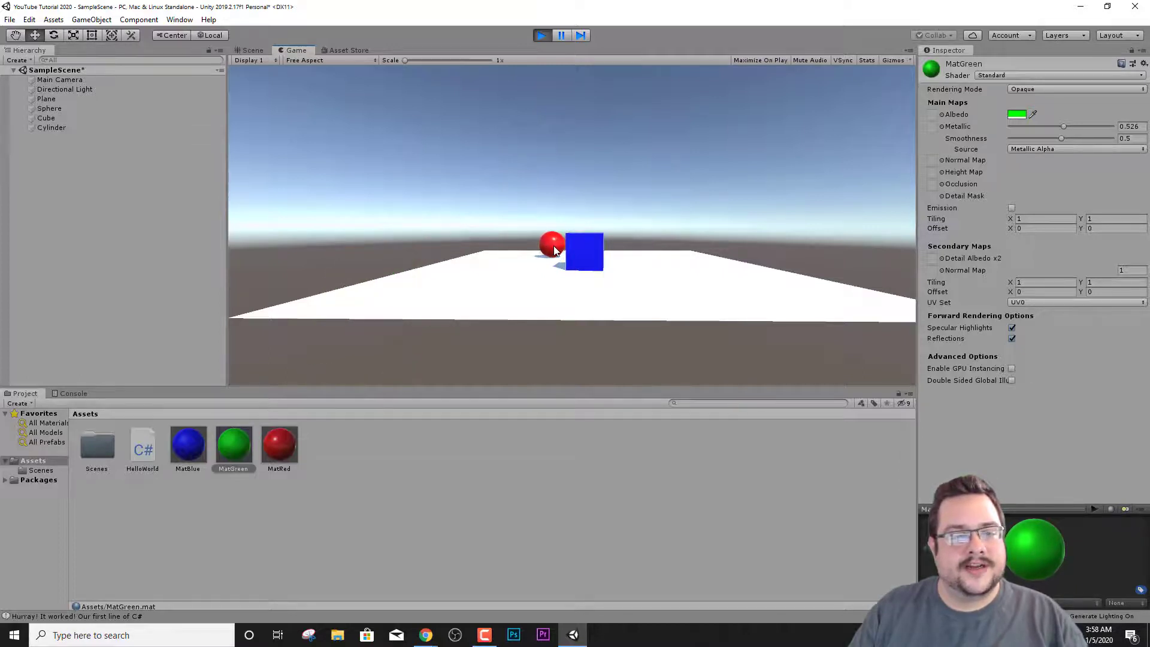
pyautogui.click(541, 35)
# Step: Move the sphere along the X axis to about 2.01 and run the scene once more in play mode, stopping it at the end
pyautogui.click(572, 304)
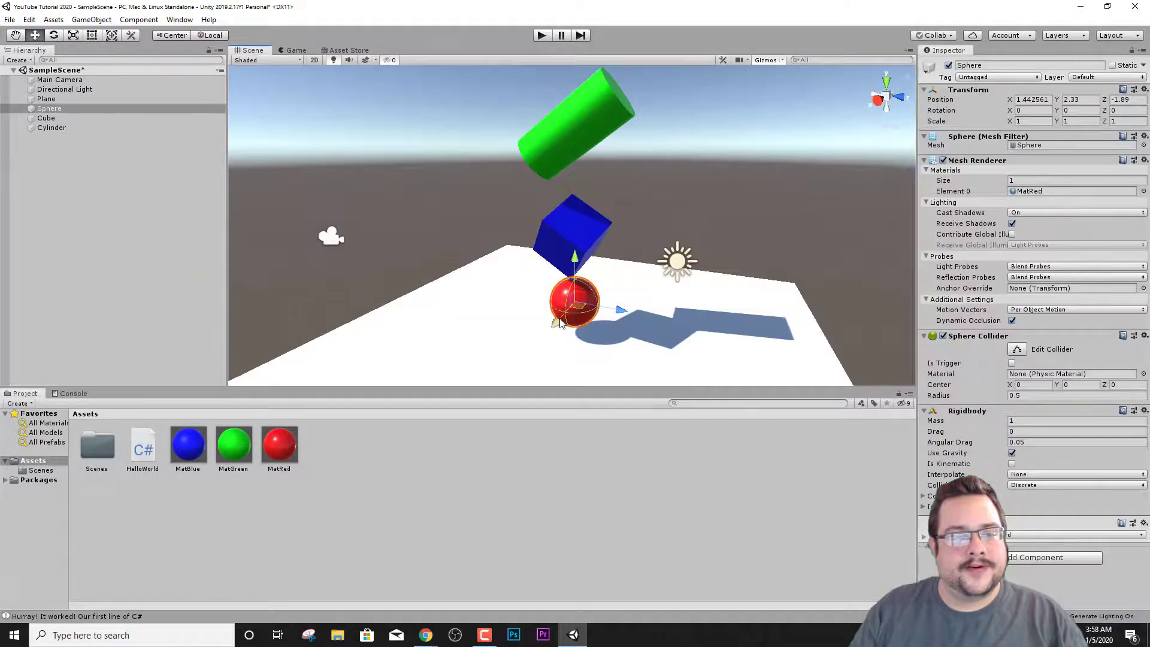
pyautogui.moveTo(560, 317); pyautogui.dragTo(550, 330)
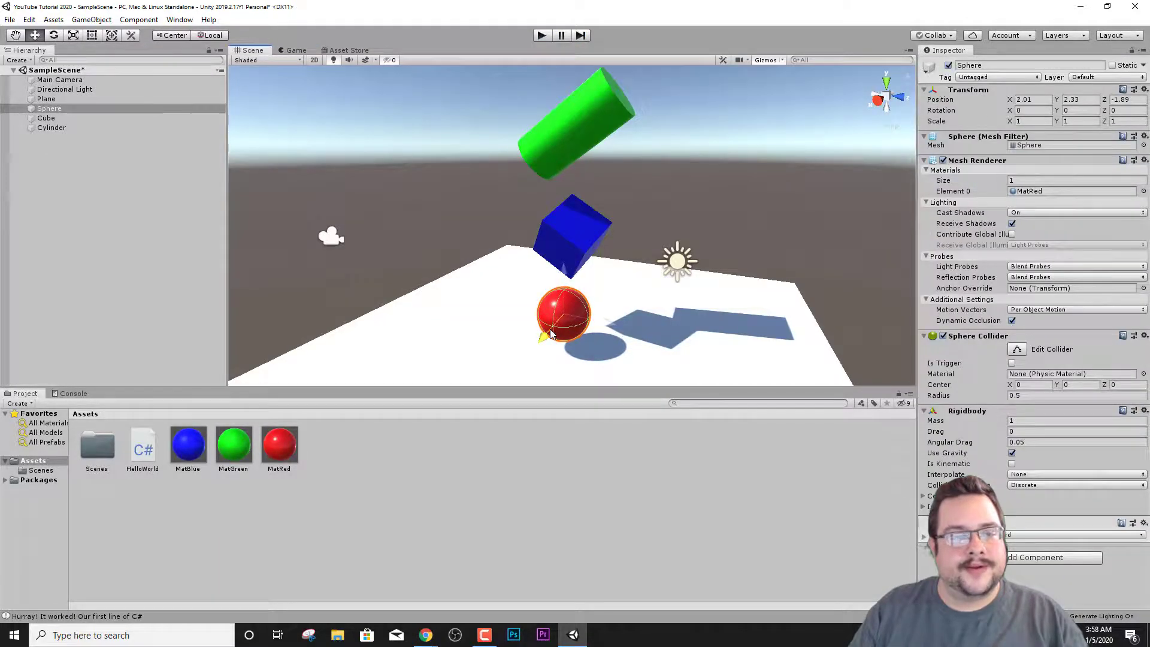
pyautogui.click(541, 35)
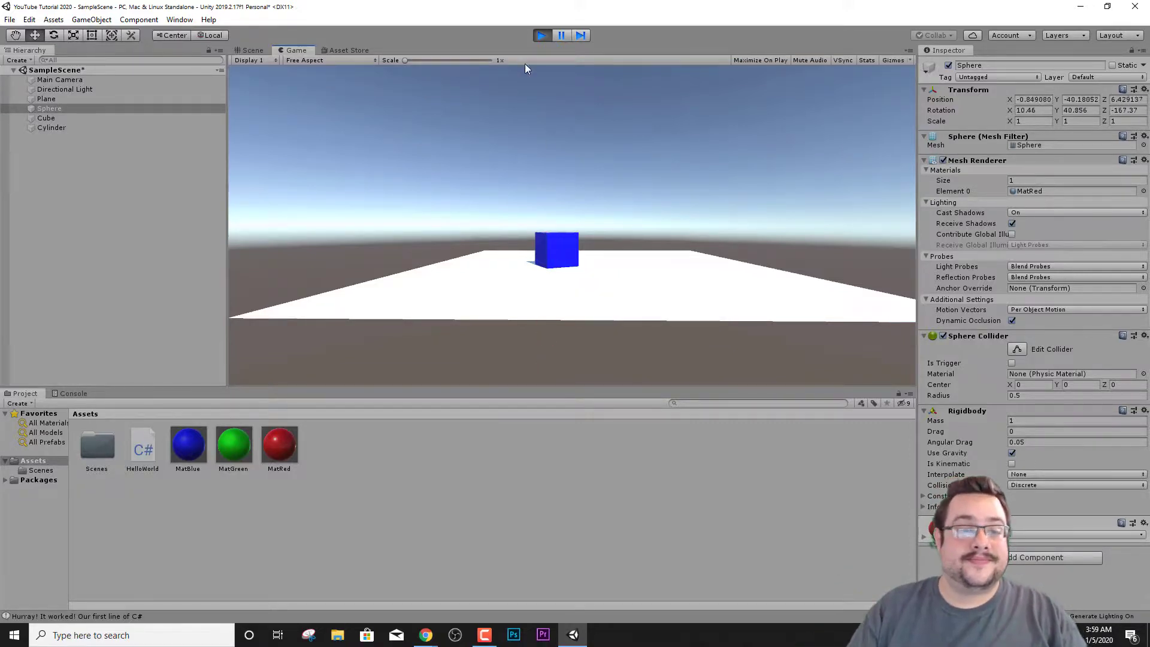
pyautogui.click(539, 37)
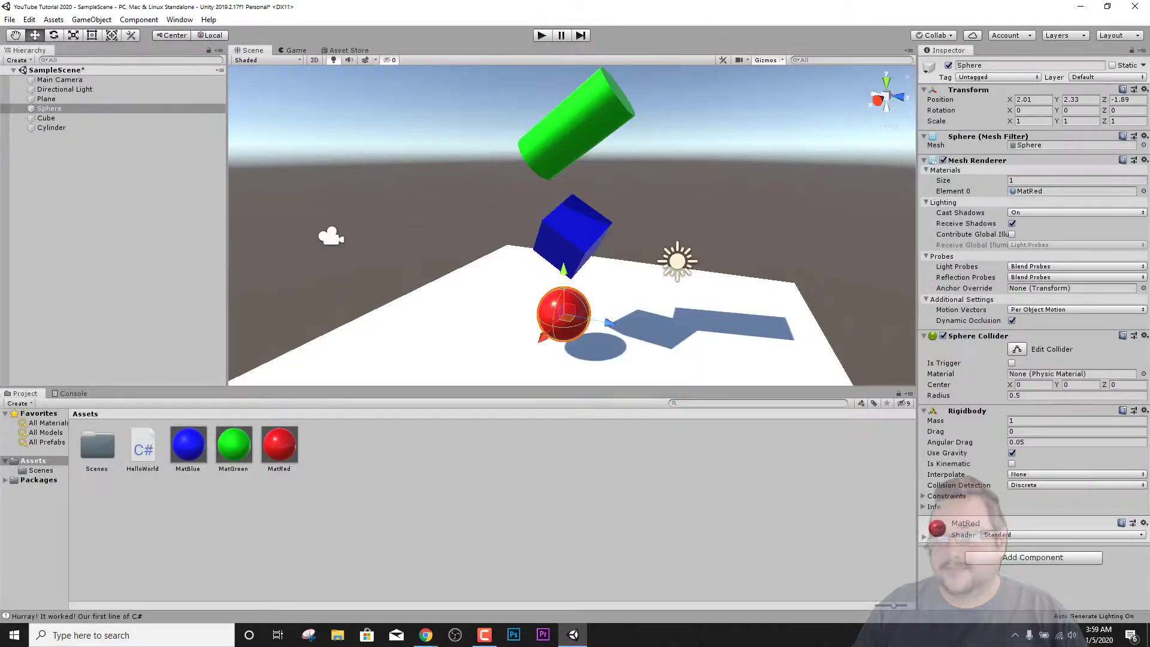